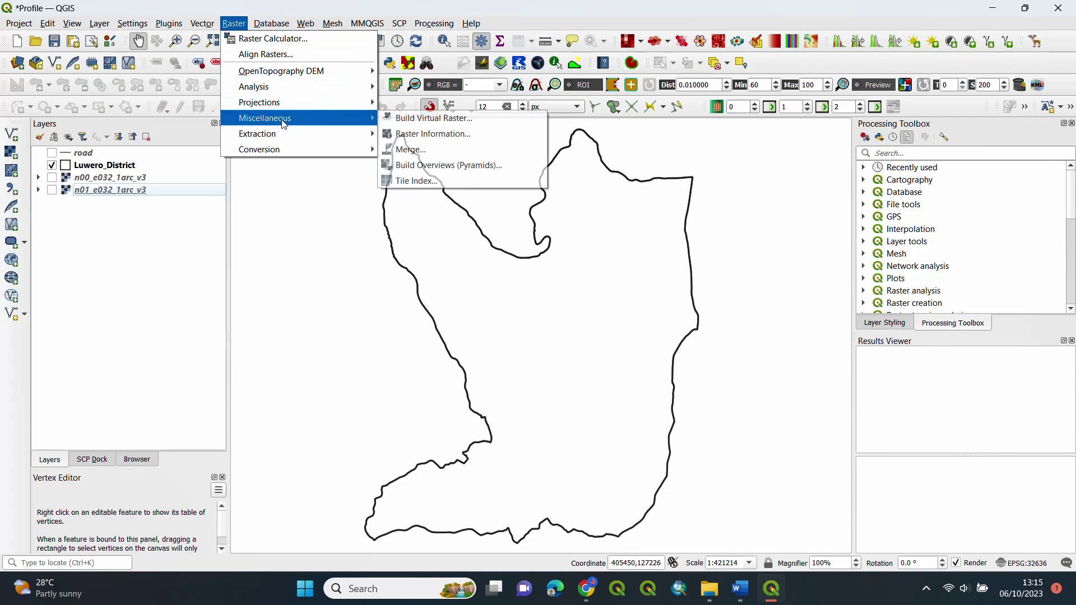
Set up Build Virtual Raster with the n00_e032_1arc_v3 and n01_e032_1arc_v3 tiles as inputs and the resolution set to Highest.
{"action": "left_click", "coordinate": [398, 119]}
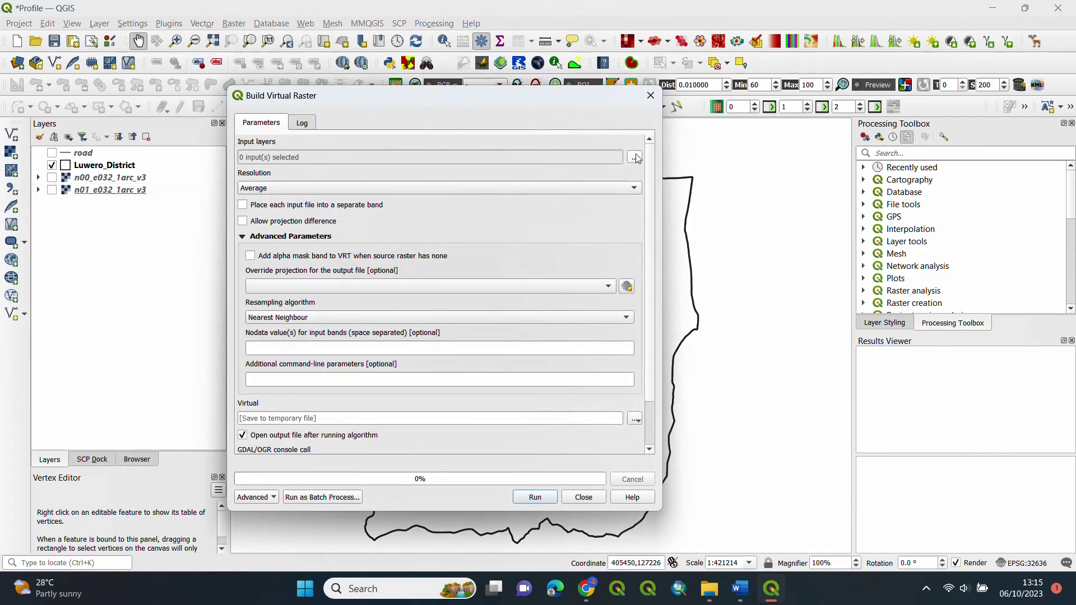
{"action": "left_click", "coordinate": [636, 158]}
{"action": "left_click", "coordinate": [248, 173]}
{"action": "left_click", "coordinate": [598, 252]}
{"action": "left_click", "coordinate": [267, 189]}
{"action": "left_click", "coordinate": [269, 199]}
Save the virtual raster output as DEM_Merged in VRT format in the Profile folder and run the merge.
{"action": "scroll", "coordinate": [648, 417], "scroll_direction": "down", "scroll_amount": 2}
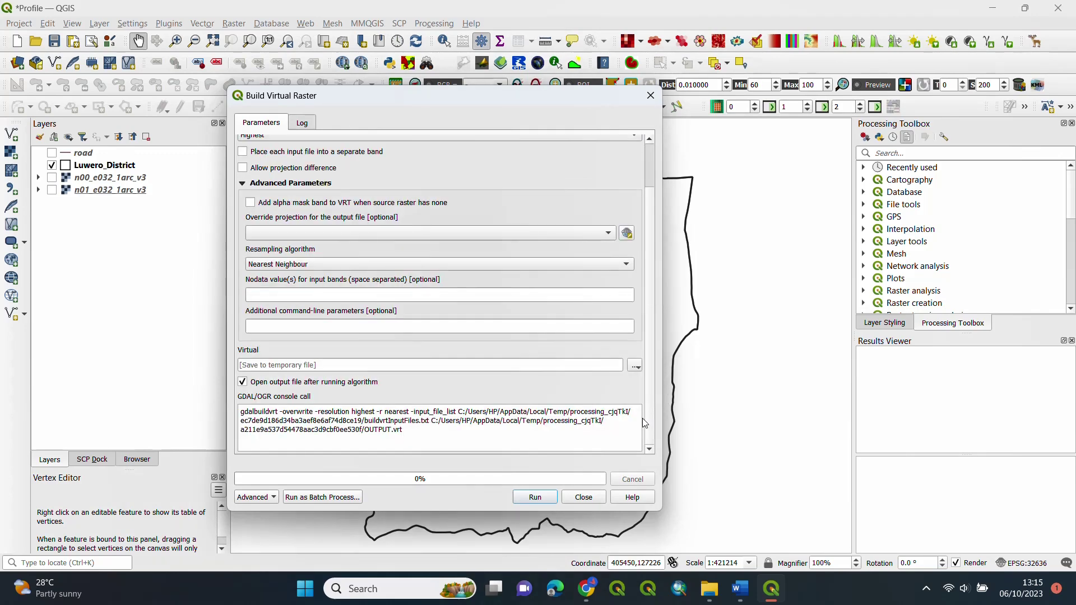
{"action": "left_click", "coordinate": [636, 367]}
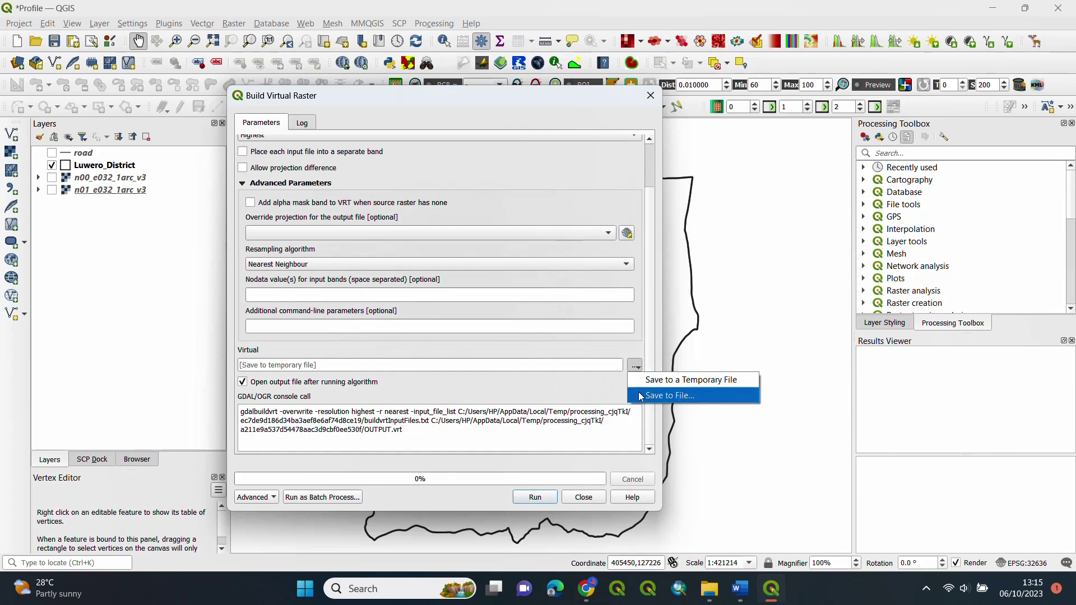
{"action": "left_click", "coordinate": [642, 396]}
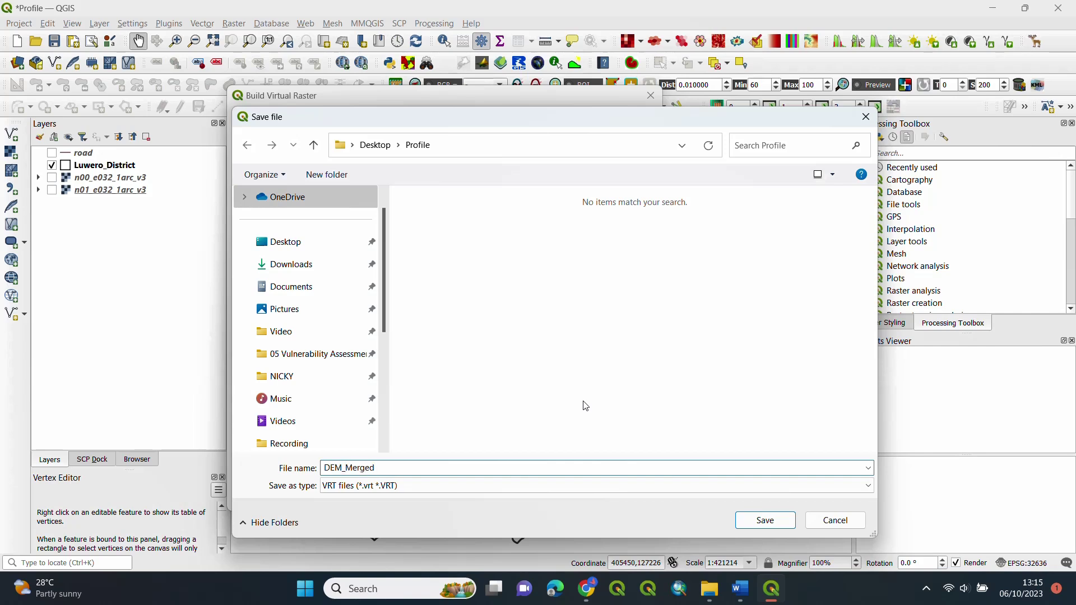
{"action": "left_click", "coordinate": [763, 519]}
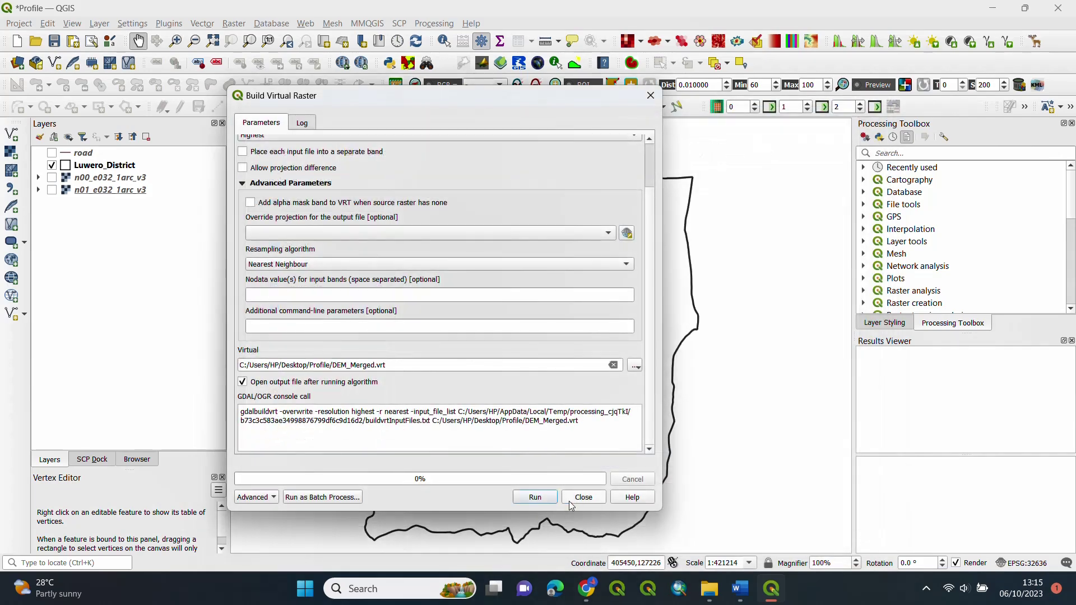
{"action": "left_click", "coordinate": [543, 499]}
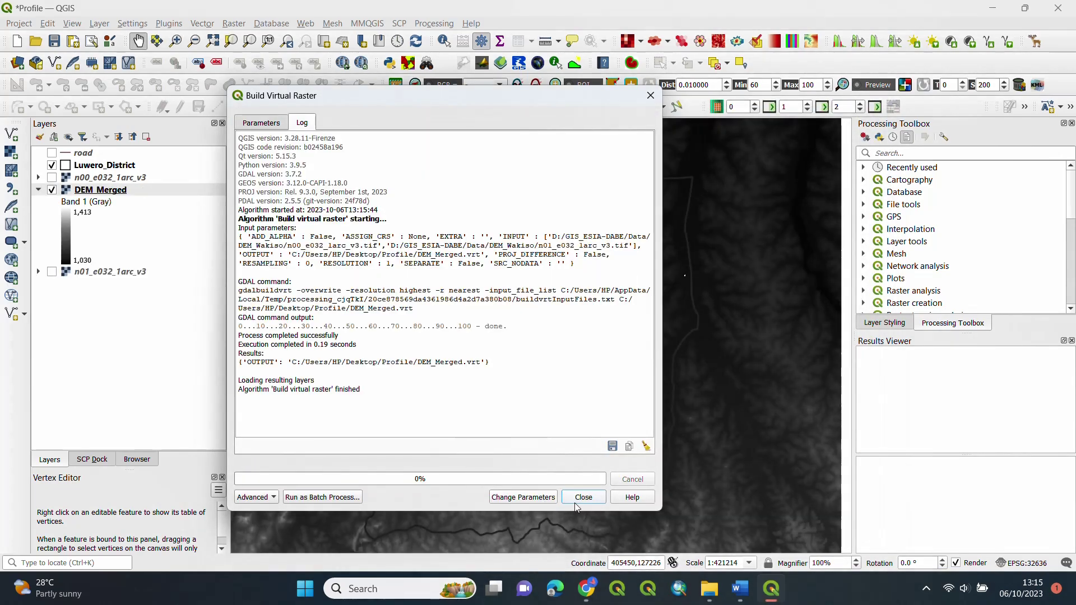
{"action": "left_click", "coordinate": [583, 497]}
Examine the coverage of the DEM_Merged layer on the map by switching its visibility off and on.
{"action": "scroll", "coordinate": [552, 359], "scroll_direction": "down", "scroll_amount": 2}
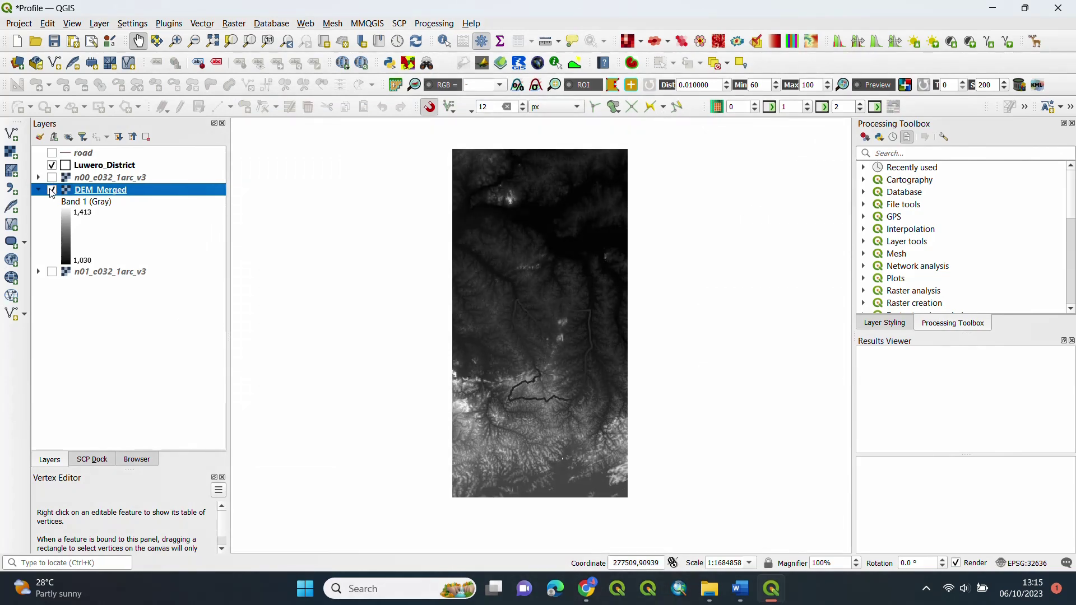
{"action": "left_click", "coordinate": [52, 190]}
{"action": "left_click", "coordinate": [51, 192]}
{"action": "scroll", "coordinate": [561, 373], "scroll_direction": "up", "scroll_amount": 1}
{"action": "left_click_drag", "start_coordinate": [572, 365], "coordinate": [549, 365]}
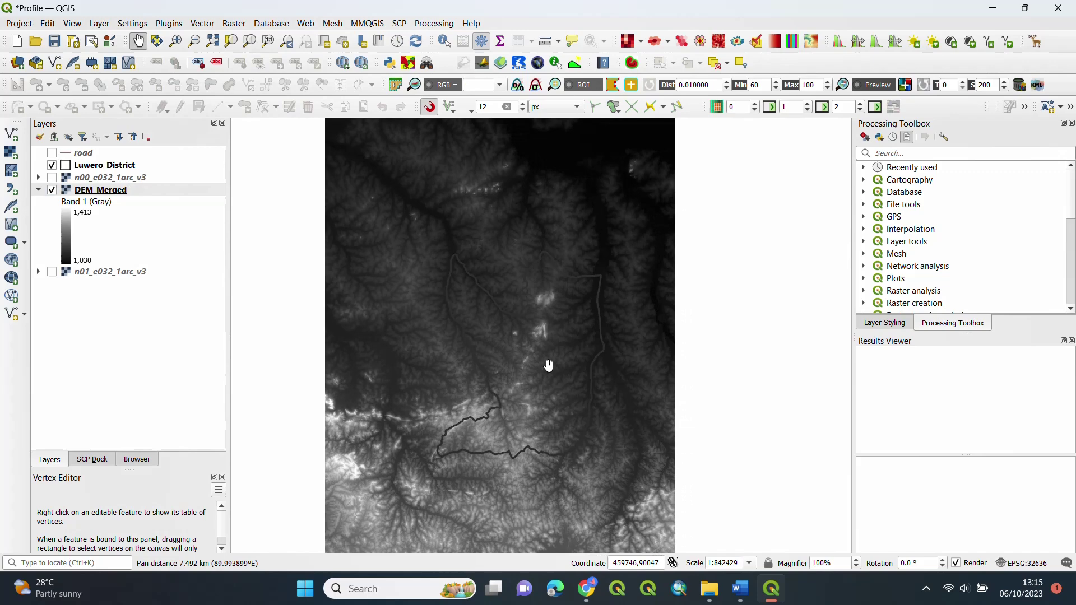
Set up Clip Raster by Mask Layer for DEM_Merged with Luwero_District as mask and EPSG:32636 - WGS 84 / UTM zone 36N as target CRS.
{"action": "left_click", "coordinate": [235, 25]}
{"action": "mouse_move", "coordinate": [303, 133]}
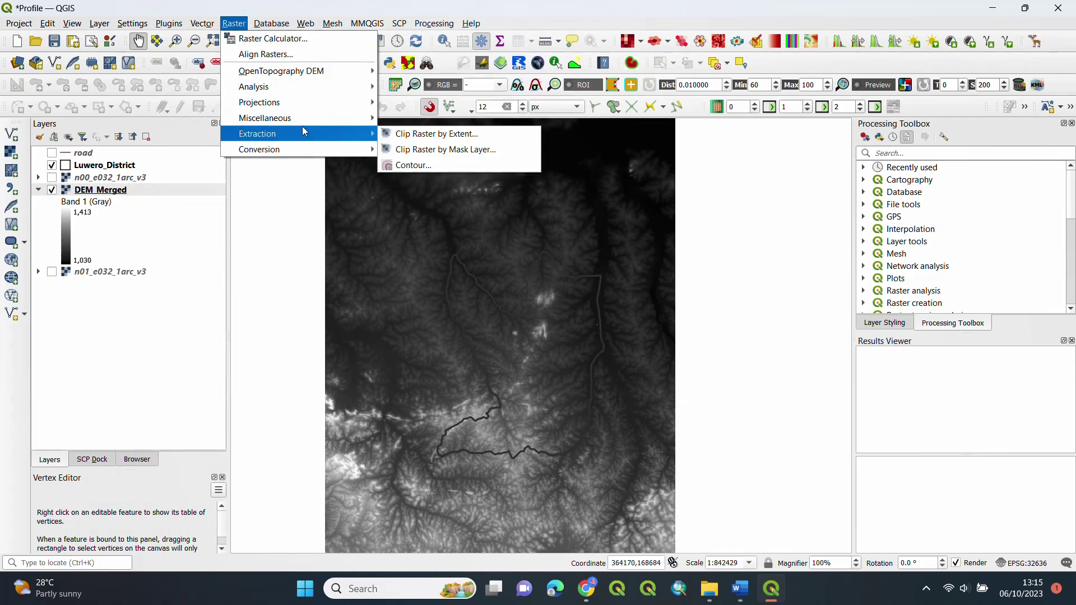
{"action": "left_click", "coordinate": [467, 152]}
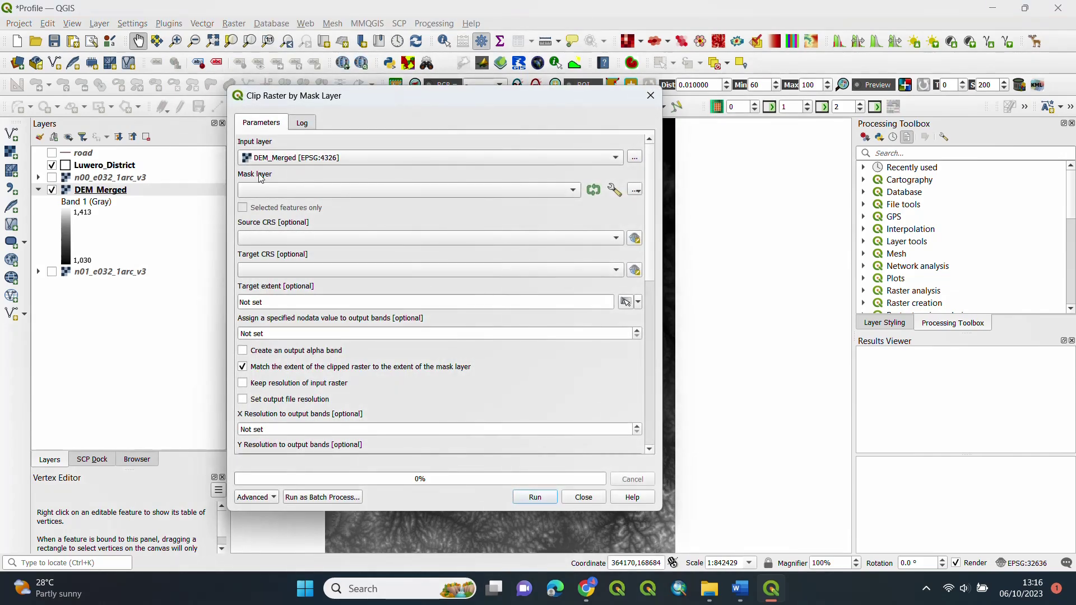
{"action": "left_click", "coordinate": [276, 191]}
{"action": "left_click", "coordinate": [278, 193]}
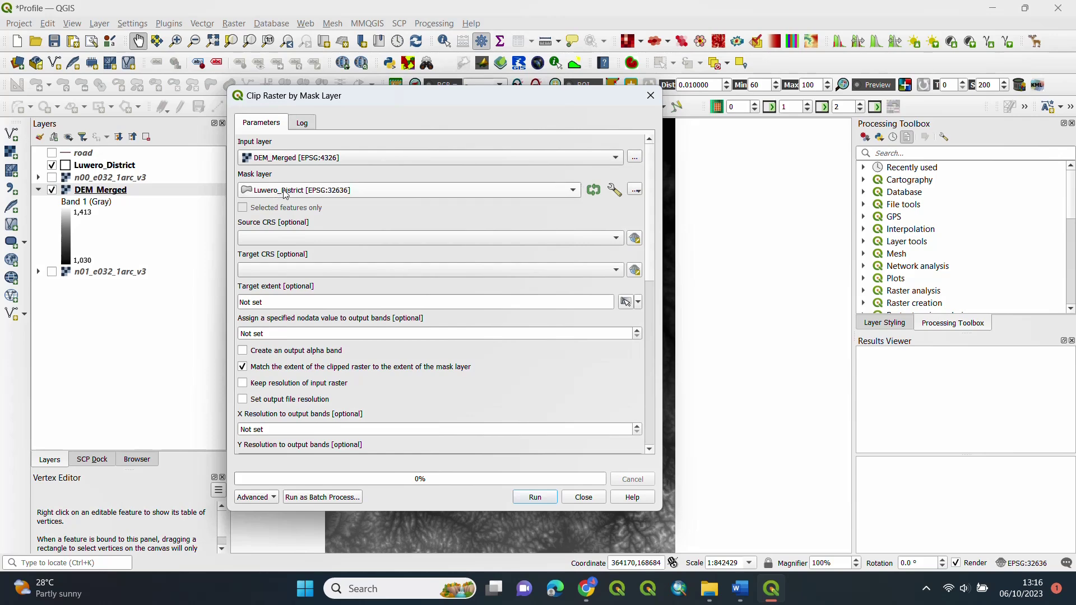
{"action": "left_click", "coordinate": [264, 271]}
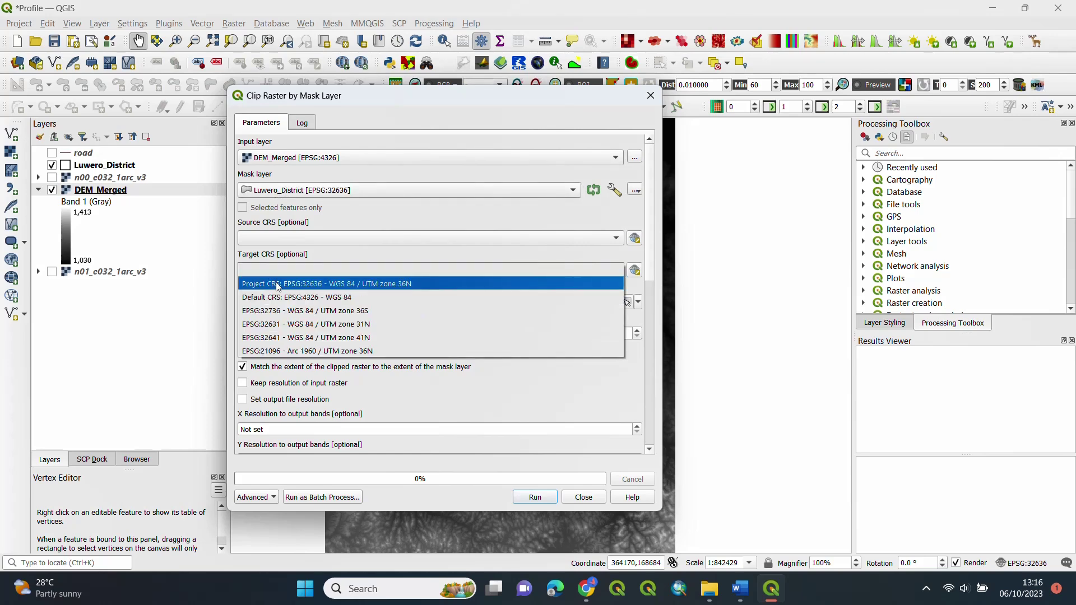
{"action": "left_click", "coordinate": [360, 284]}
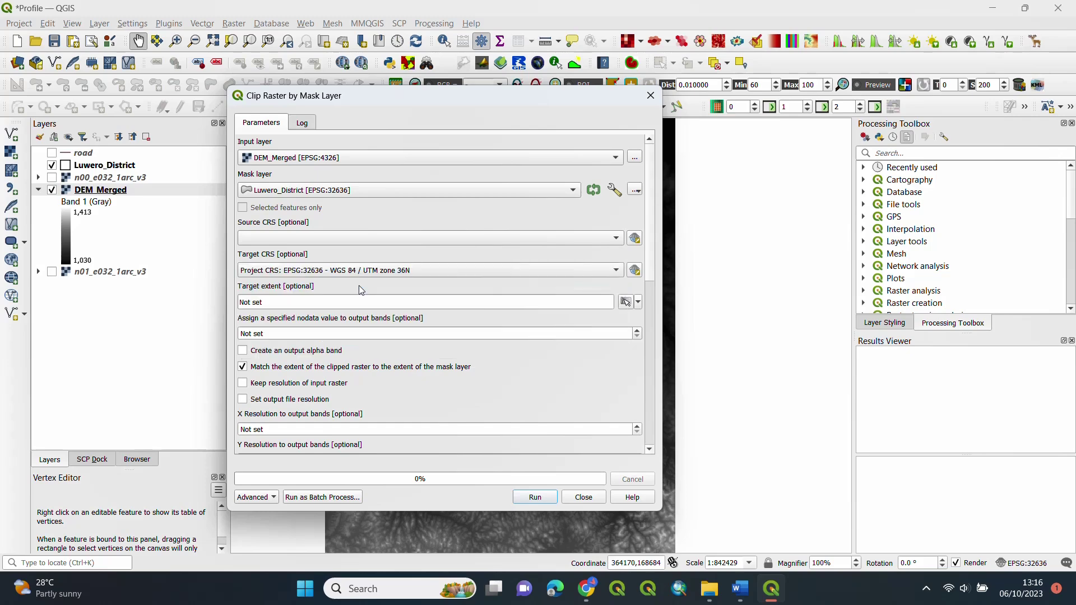
Assign the nodata value -9999 and enable a set output file resolution of 30 in both X and Y.
{"action": "left_click_drag", "start_coordinate": [268, 332], "coordinate": [230, 338]}
{"action": "type", "text": "-9999"}
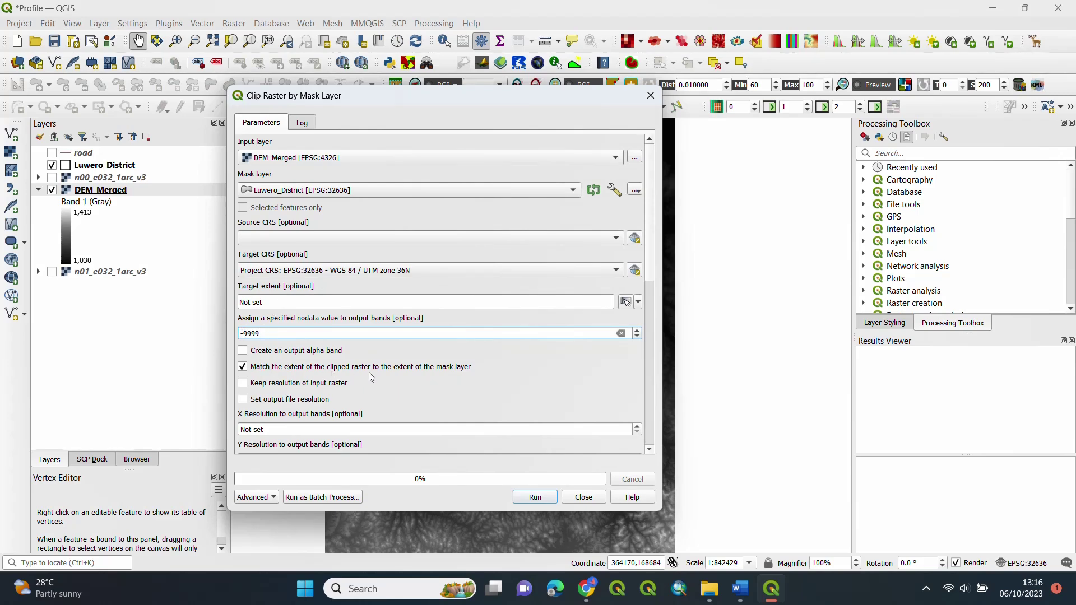
{"action": "left_click", "coordinate": [243, 399]}
{"action": "left_click_drag", "start_coordinate": [280, 430], "coordinate": [249, 430]}
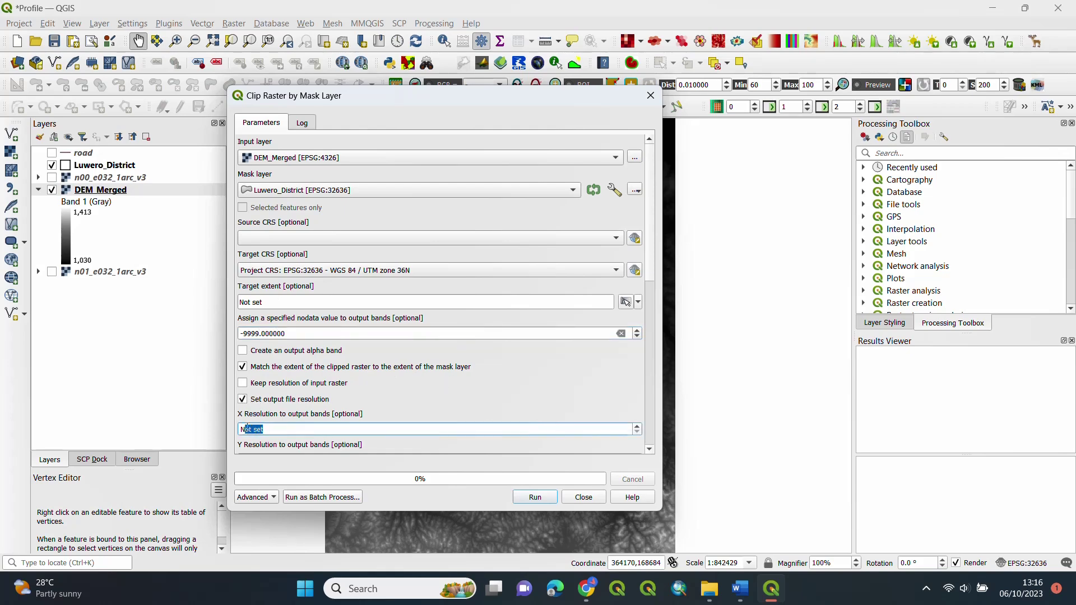
{"action": "type", "text": "30"}
{"action": "scroll", "coordinate": [656, 266], "scroll_direction": "down", "scroll_amount": 3}
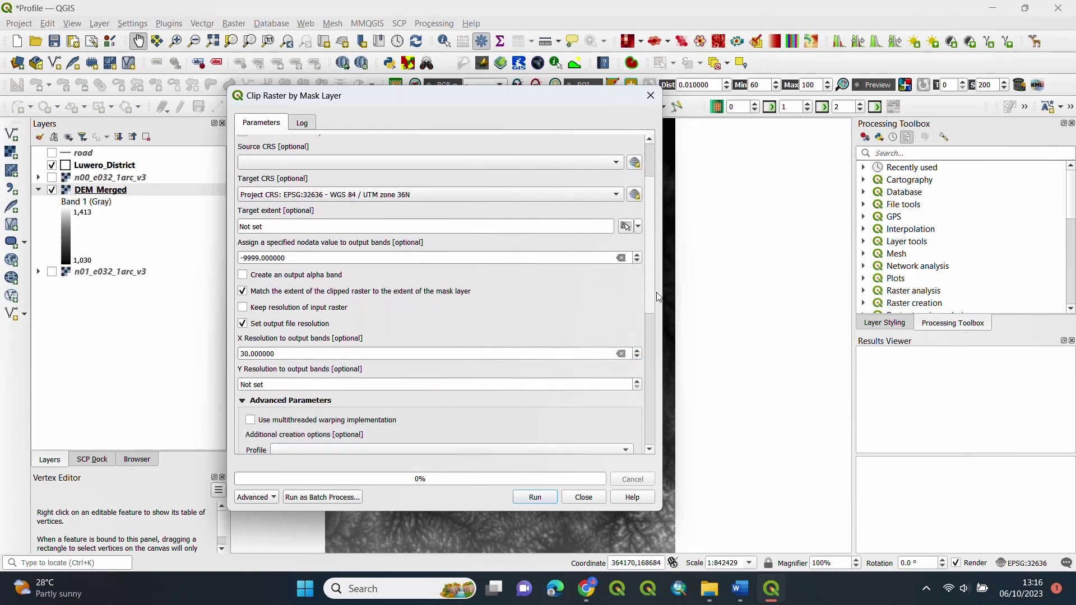
{"action": "left_click_drag", "start_coordinate": [271, 384], "coordinate": [235, 386]}
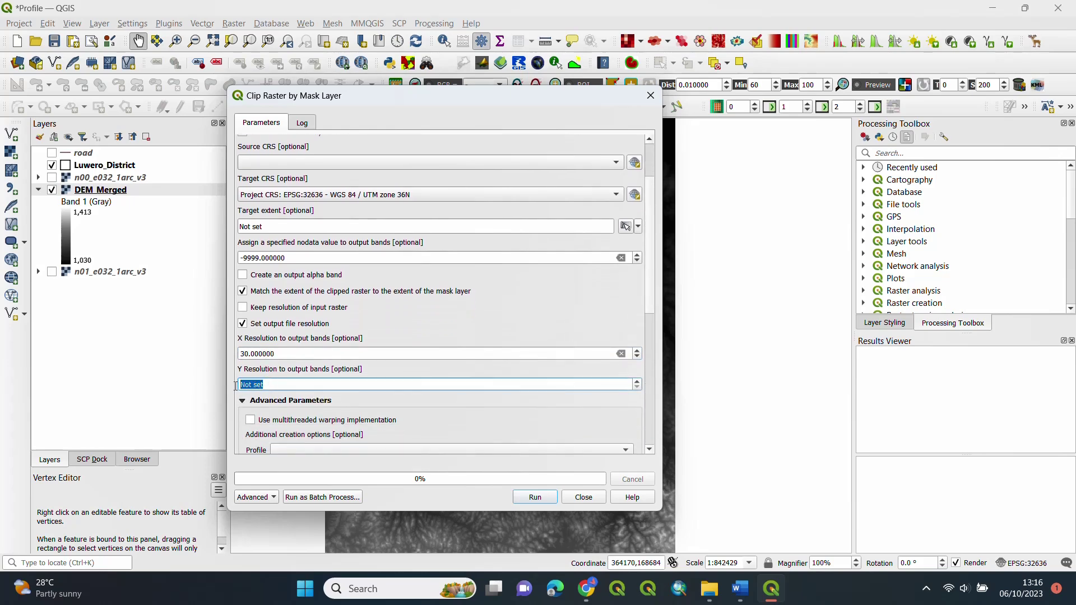
{"action": "type", "text": "30"}
Set the output data type of the clipped raster to Int16.
{"action": "scroll", "coordinate": [648, 313], "scroll_direction": "down", "scroll_amount": 5}
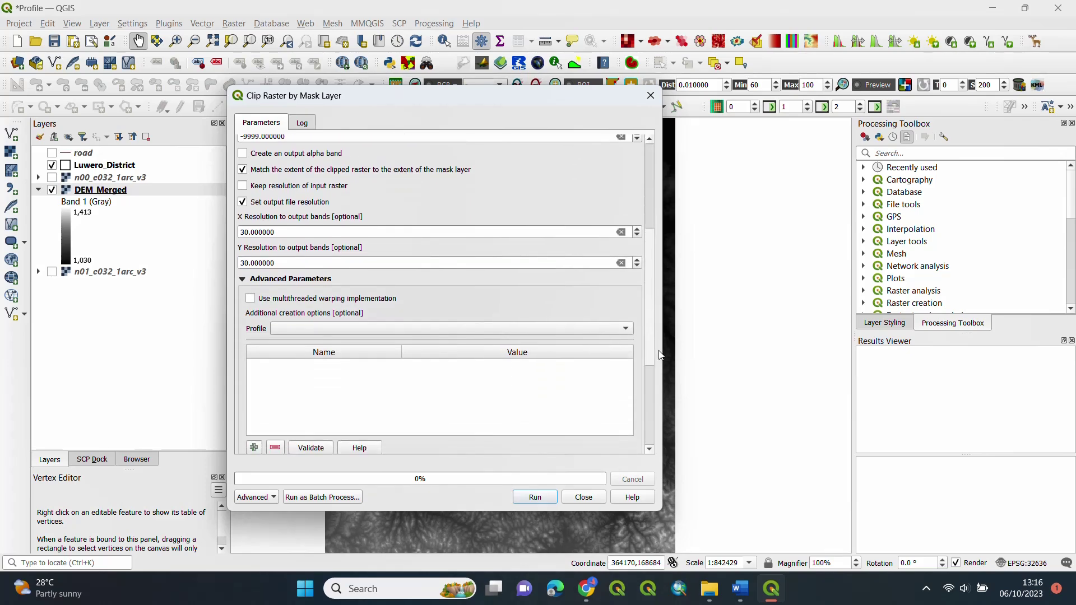
{"action": "left_click_drag", "start_coordinate": [663, 368], "coordinate": [667, 412]}
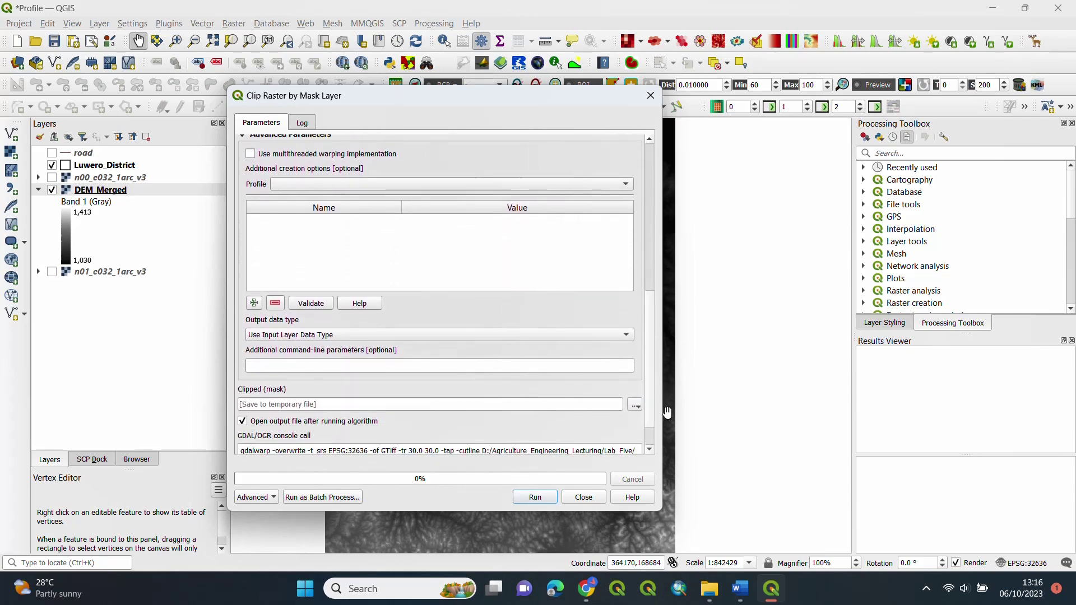
{"action": "left_click", "coordinate": [282, 336]}
{"action": "left_click", "coordinate": [272, 363]}
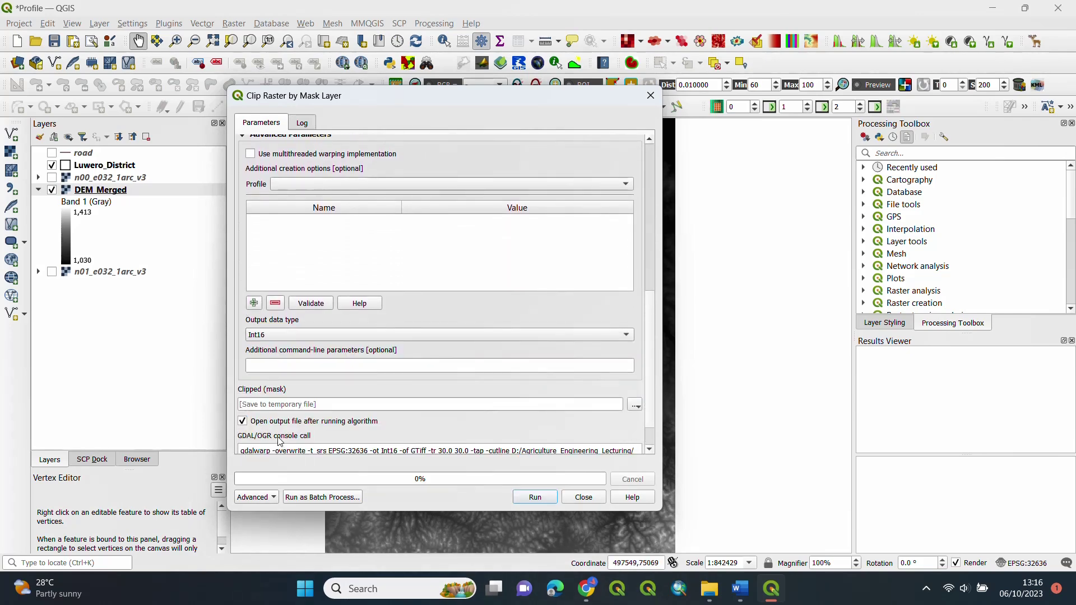
Save the clipped output as Luwero_DEM in TIF format in the Profile folder and run the clip.
{"action": "scroll", "coordinate": [650, 363], "scroll_direction": "down", "scroll_amount": 2}
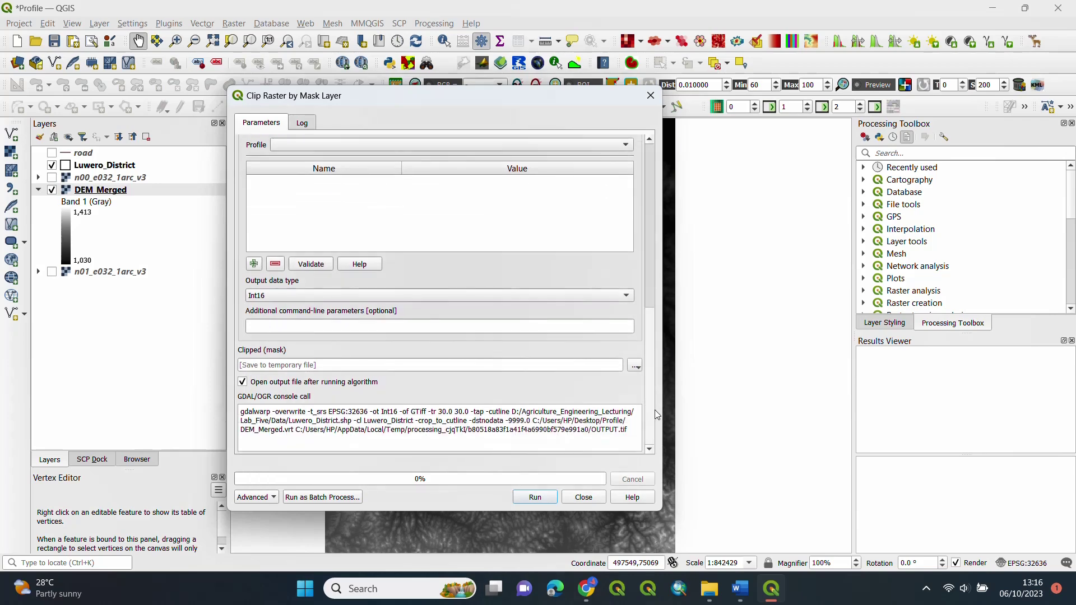
{"action": "left_click", "coordinate": [636, 366]}
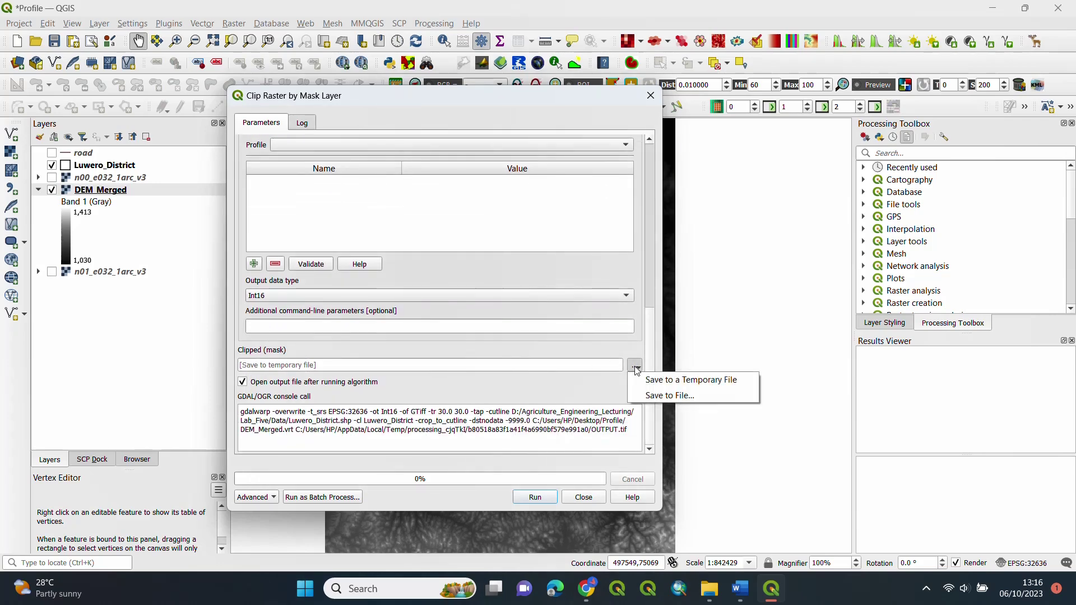
{"action": "left_click", "coordinate": [669, 396]}
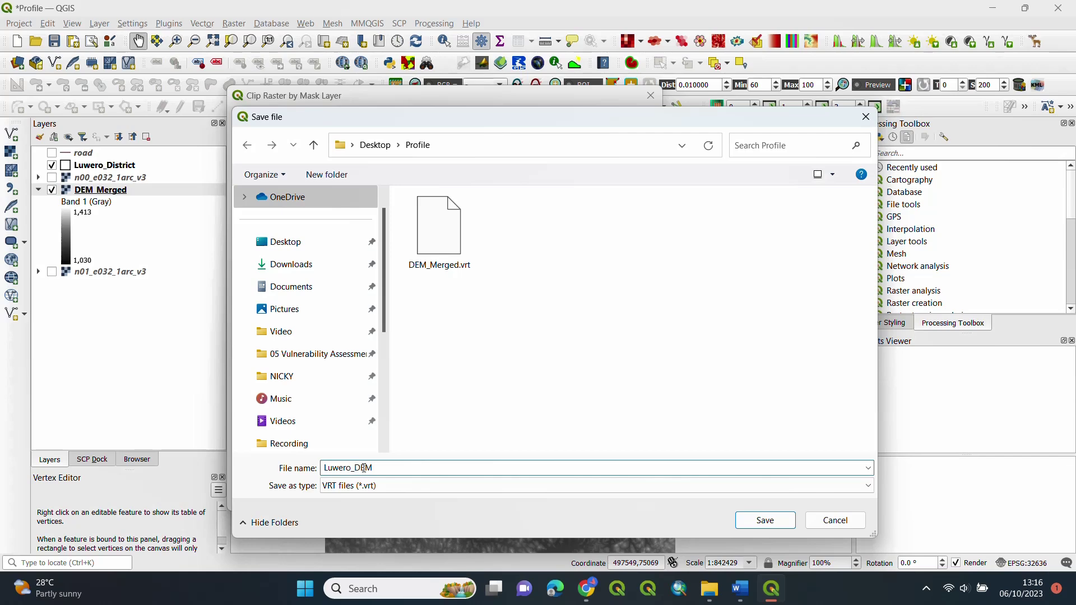
{"action": "left_click", "coordinate": [382, 486]}
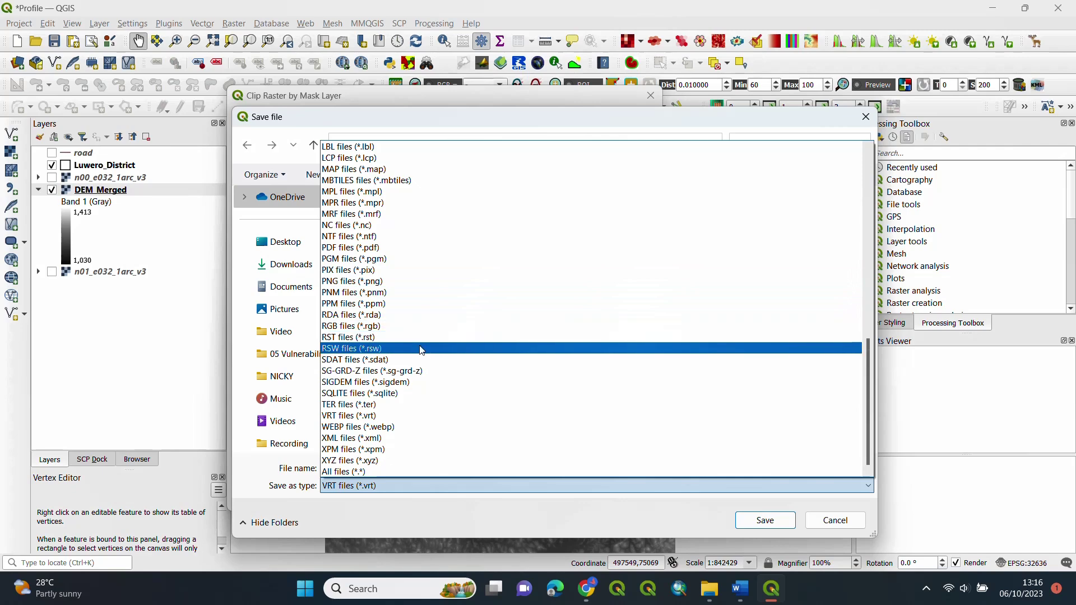
{"action": "scroll", "coordinate": [421, 350], "scroll_direction": "up", "scroll_amount": 6}
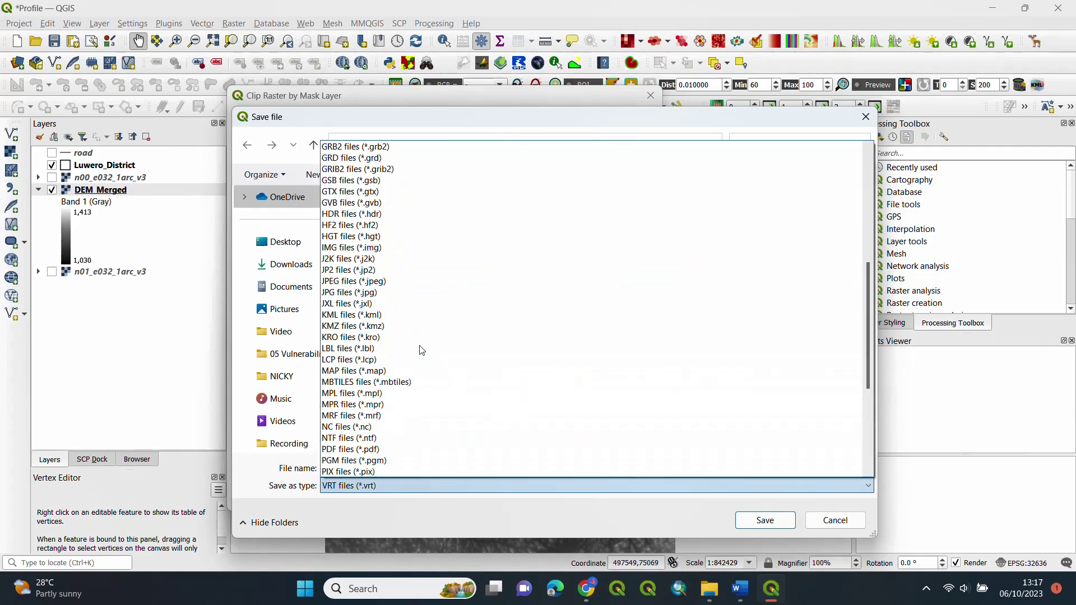
{"action": "scroll", "coordinate": [422, 350], "scroll_direction": "up", "scroll_amount": 7}
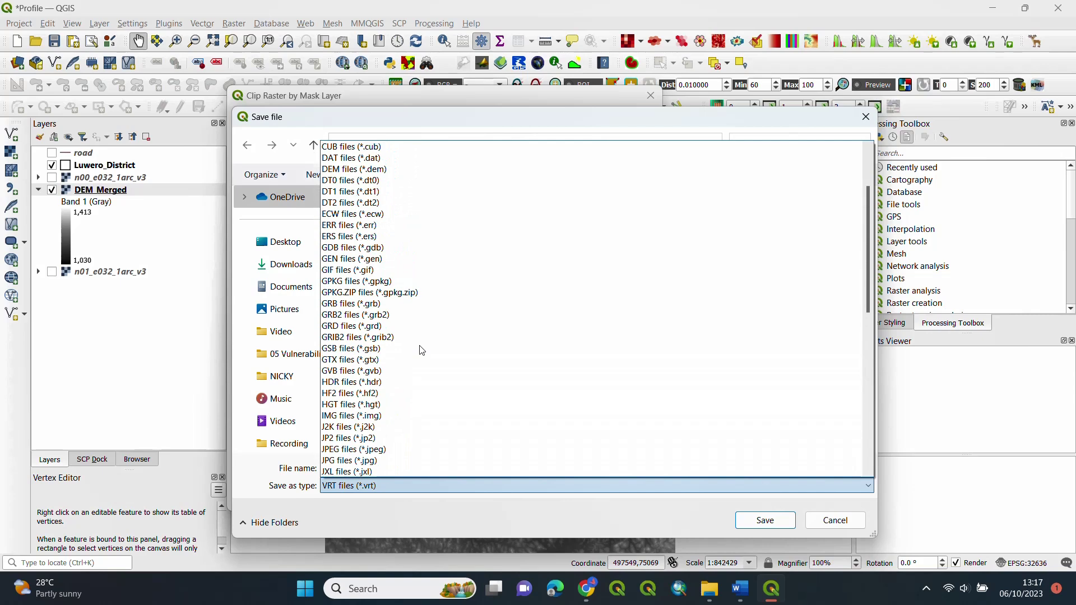
{"action": "scroll", "coordinate": [420, 350], "scroll_direction": "up", "scroll_amount": 2}
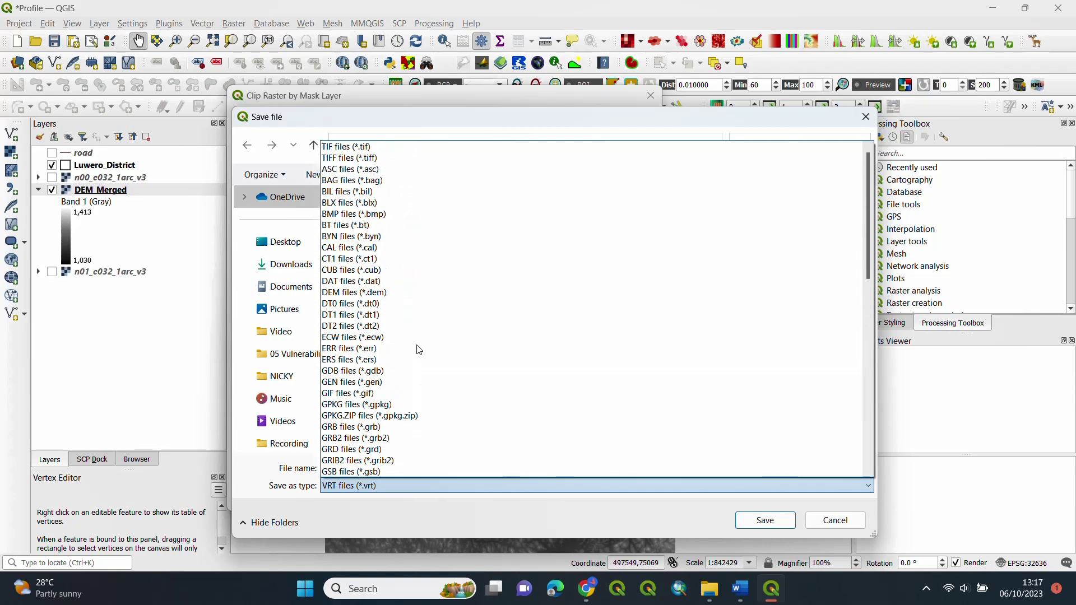
{"action": "left_click", "coordinate": [369, 147]}
{"action": "left_click", "coordinate": [779, 521]}
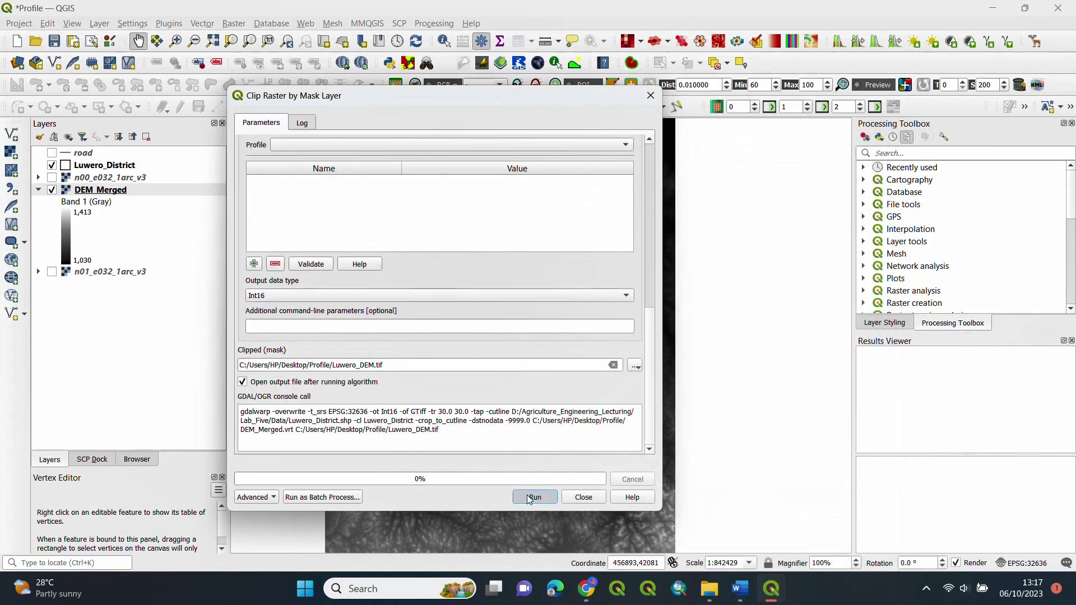
{"action": "left_click", "coordinate": [529, 499]}
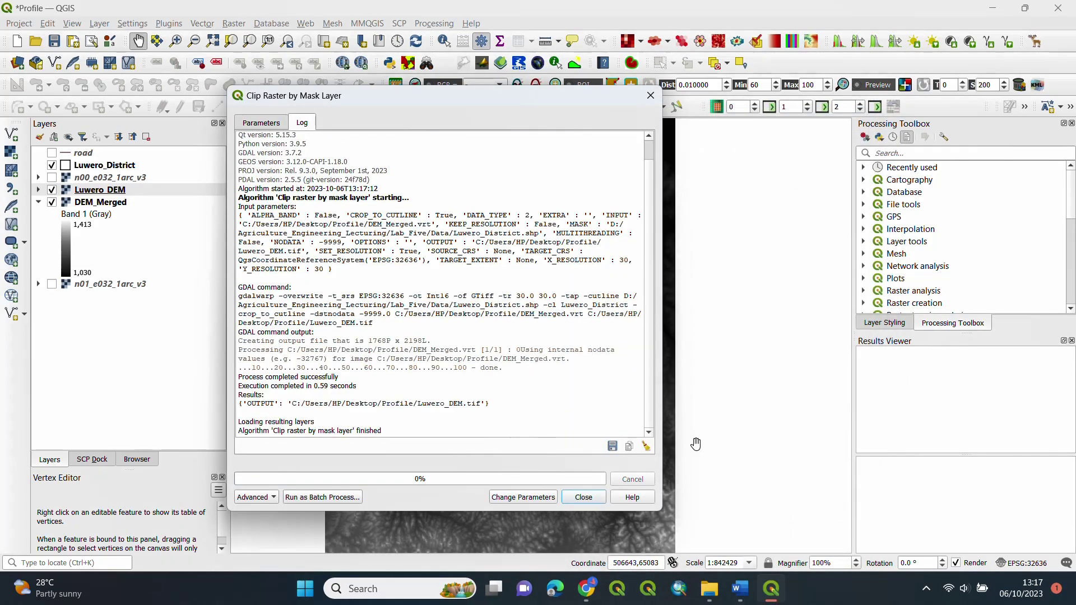
{"action": "left_click", "coordinate": [583, 497]}
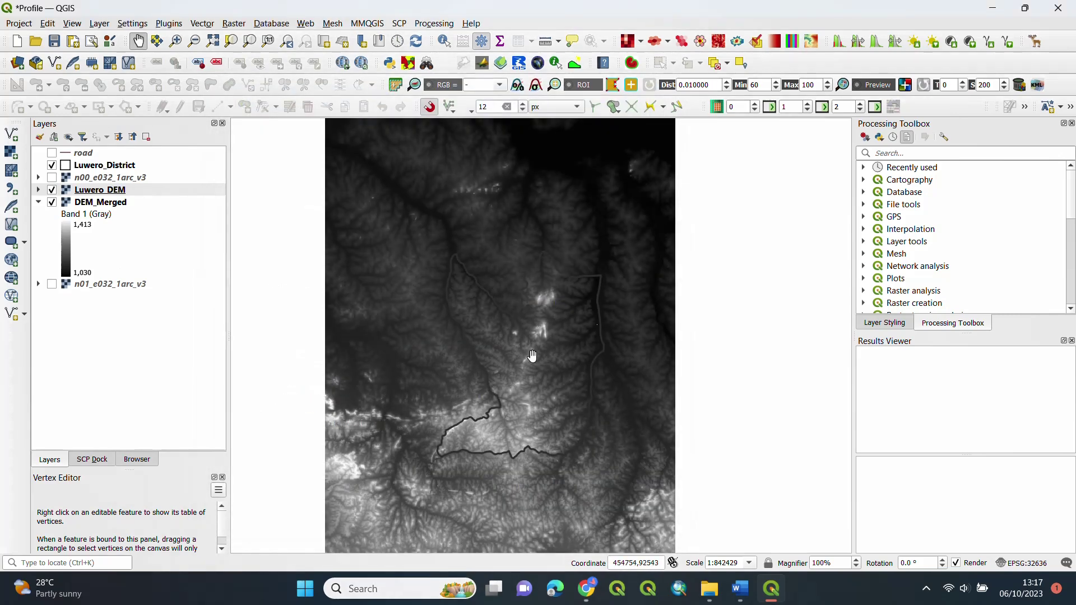
Hide the DEM_Merged layer and zoom the map to the Luwero_DEM layer.
{"action": "left_click", "coordinate": [52, 203]}
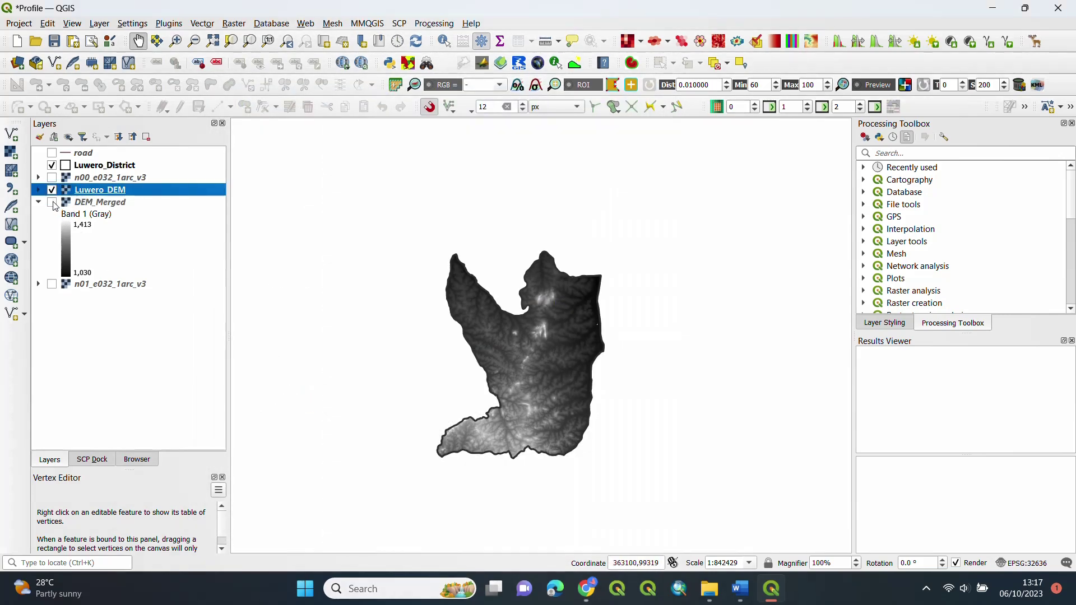
{"action": "right_click", "coordinate": [143, 191]}
{"action": "left_click", "coordinate": [147, 196]}
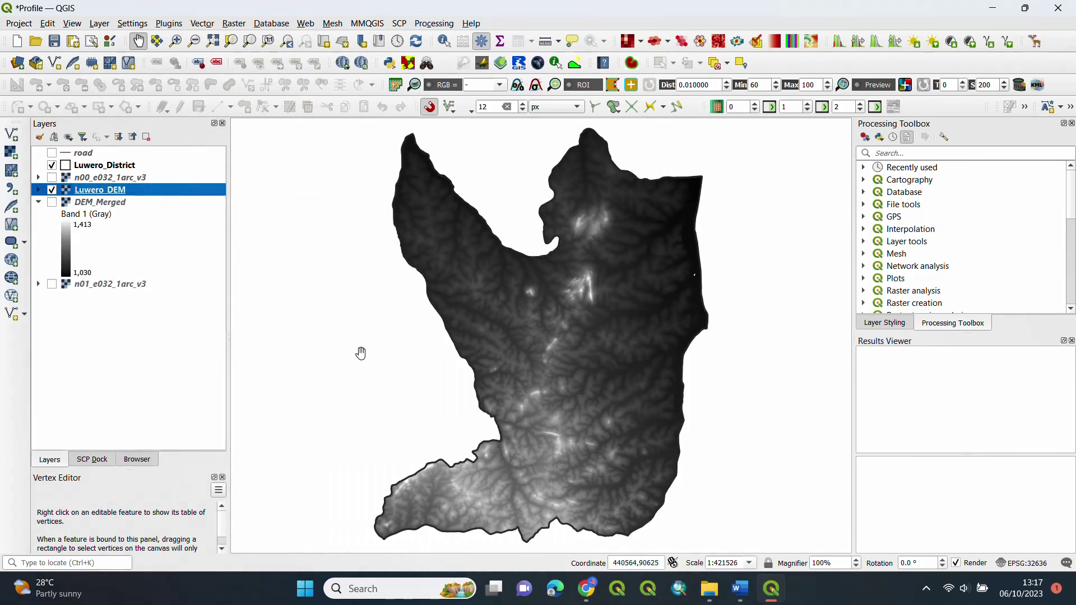
Remove the DEM_Merged layer from the project.
{"action": "left_click", "coordinate": [122, 204]}
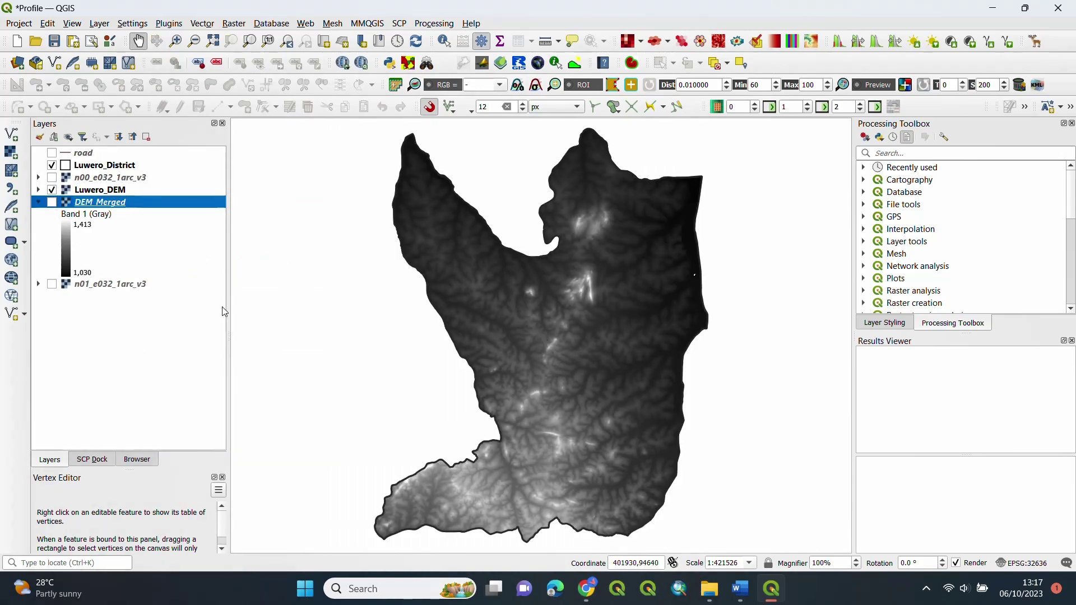
{"action": "left_click", "coordinate": [146, 137]}
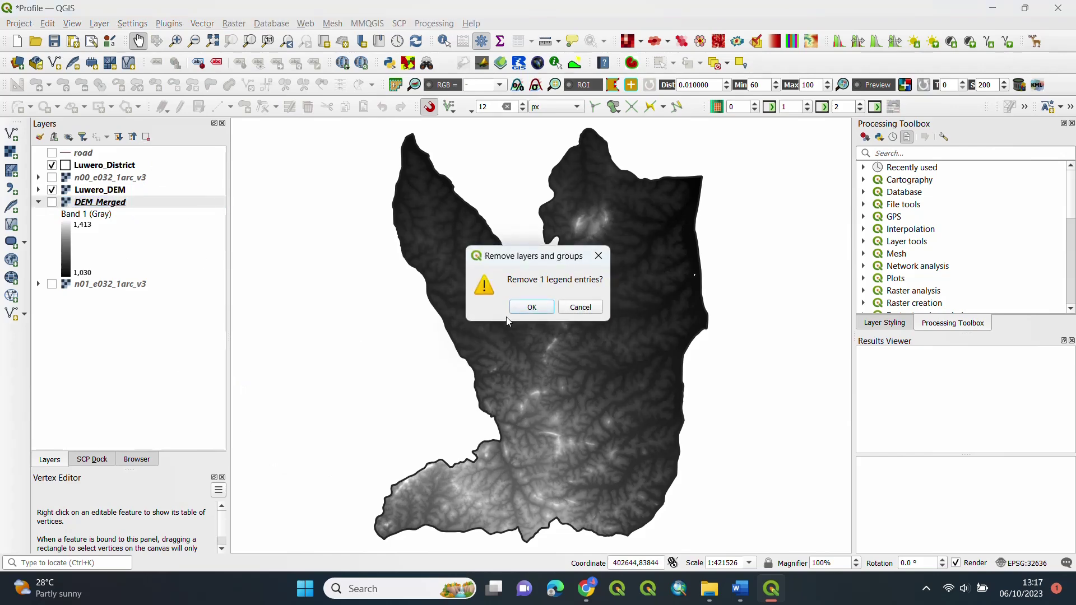
{"action": "left_click", "coordinate": [530, 308]}
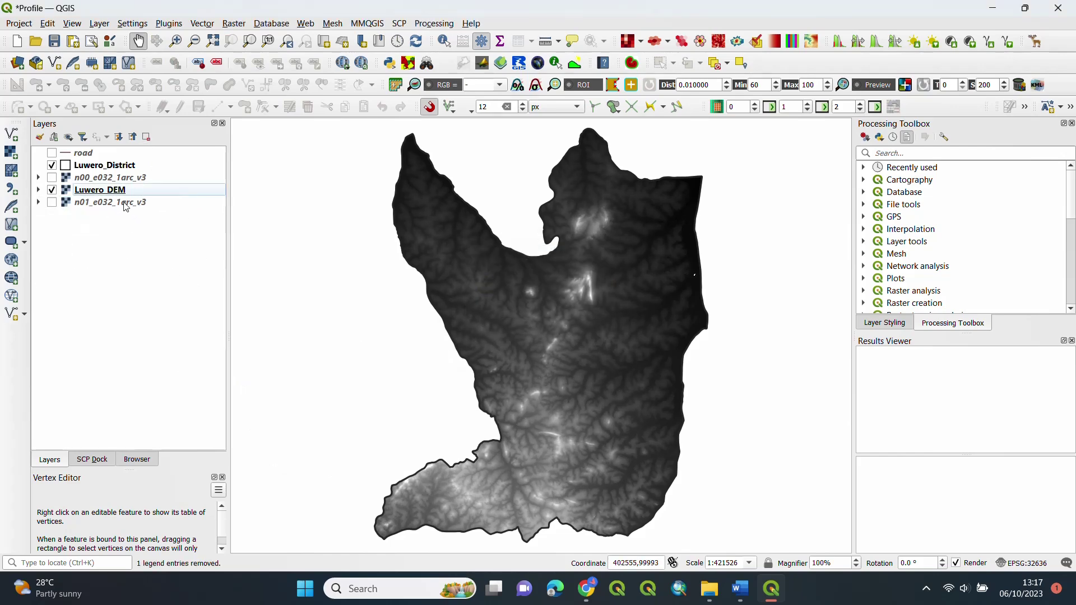
Remove the two source tile layers, n01_e032_1arc_v3 and n00_e032_1arc_v3, from the project.
{"action": "left_click", "coordinate": [82, 203]}
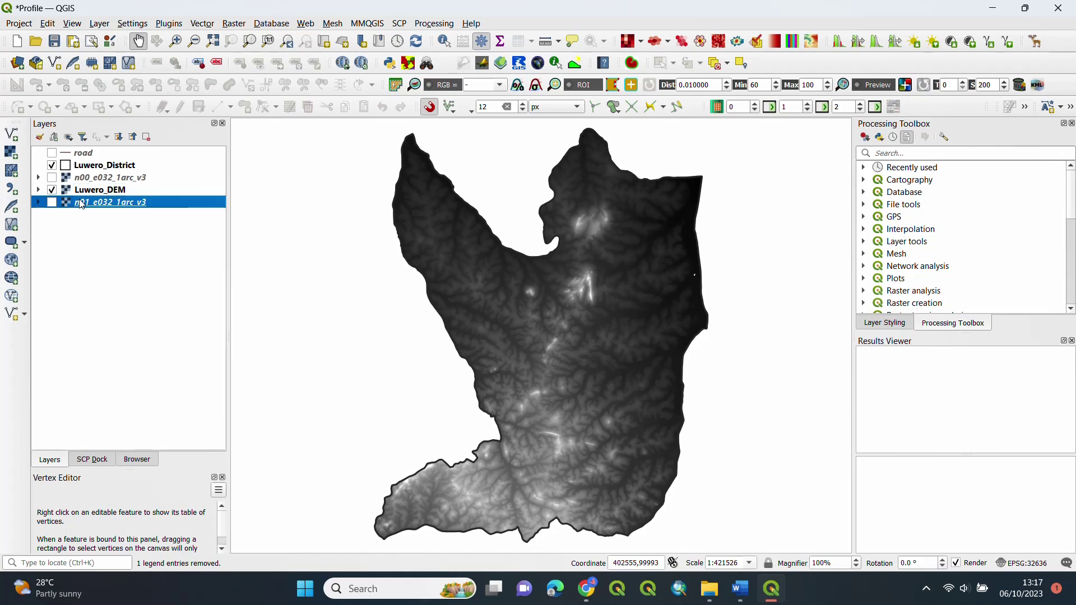
{"action": "left_click", "coordinate": [146, 137]}
{"action": "left_click", "coordinate": [530, 308]}
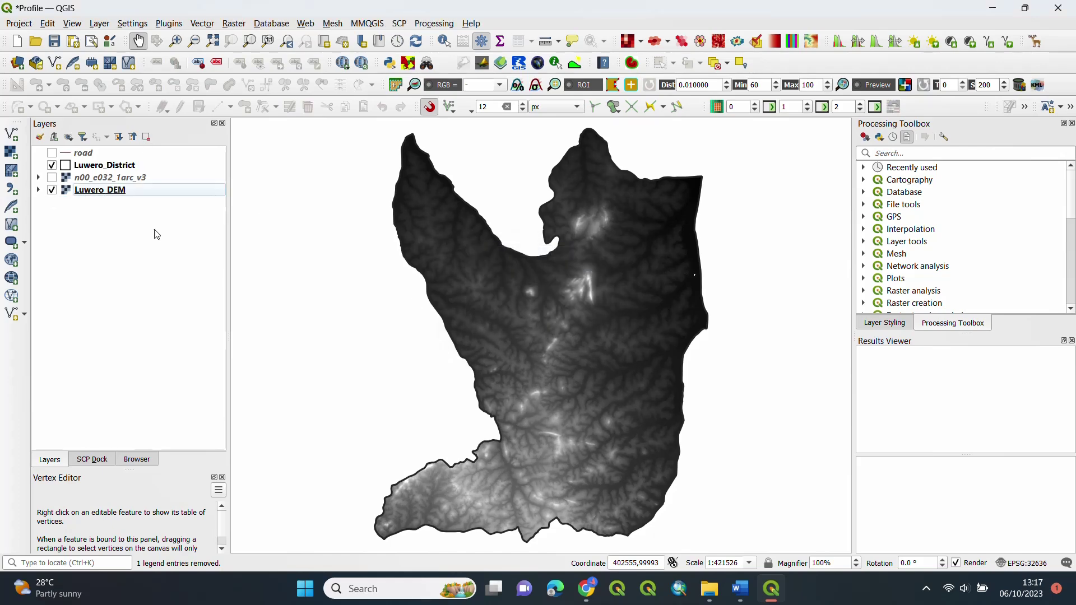
{"action": "left_click", "coordinate": [123, 179]}
{"action": "left_click", "coordinate": [146, 137]}
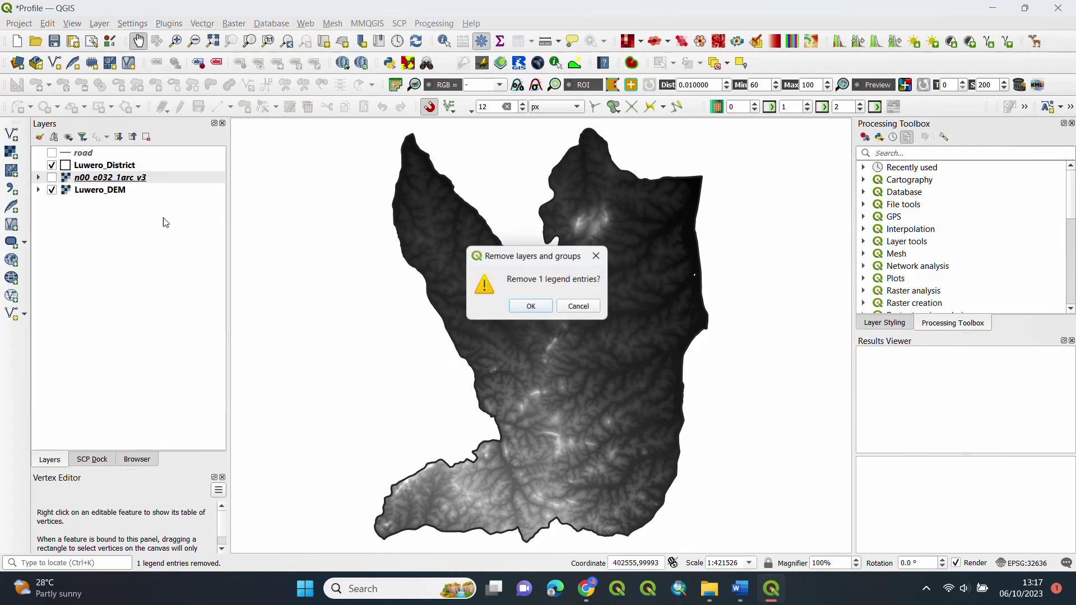
{"action": "left_click", "coordinate": [531, 308]}
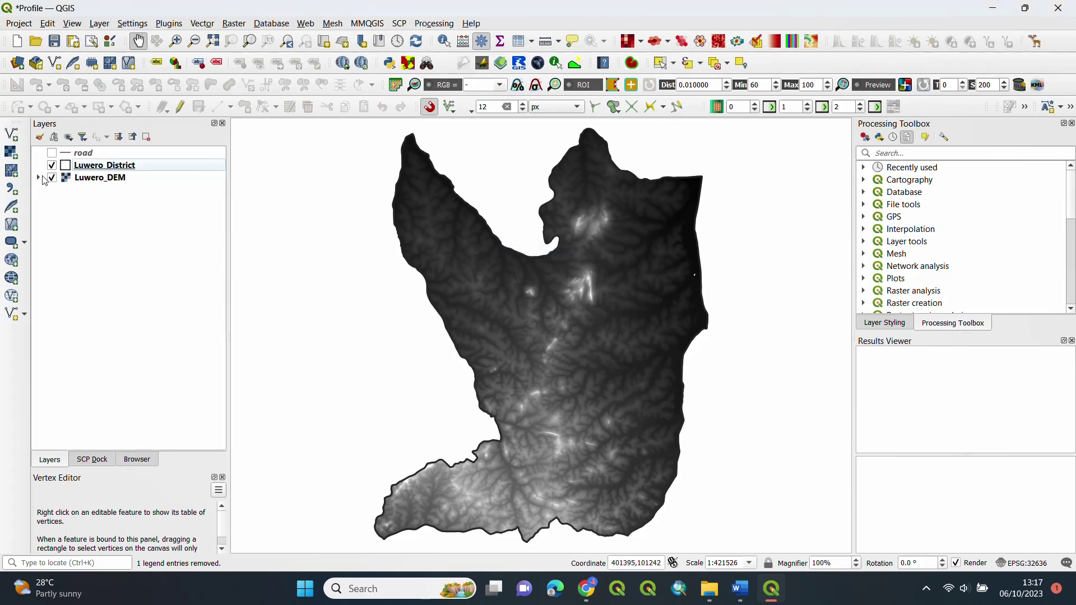
Open the Luwero_DEM layer's symbology properties and set the render type to Singleband pseudocolor.
{"action": "left_click", "coordinate": [94, 182]}
{"action": "right_click", "coordinate": [123, 176]}
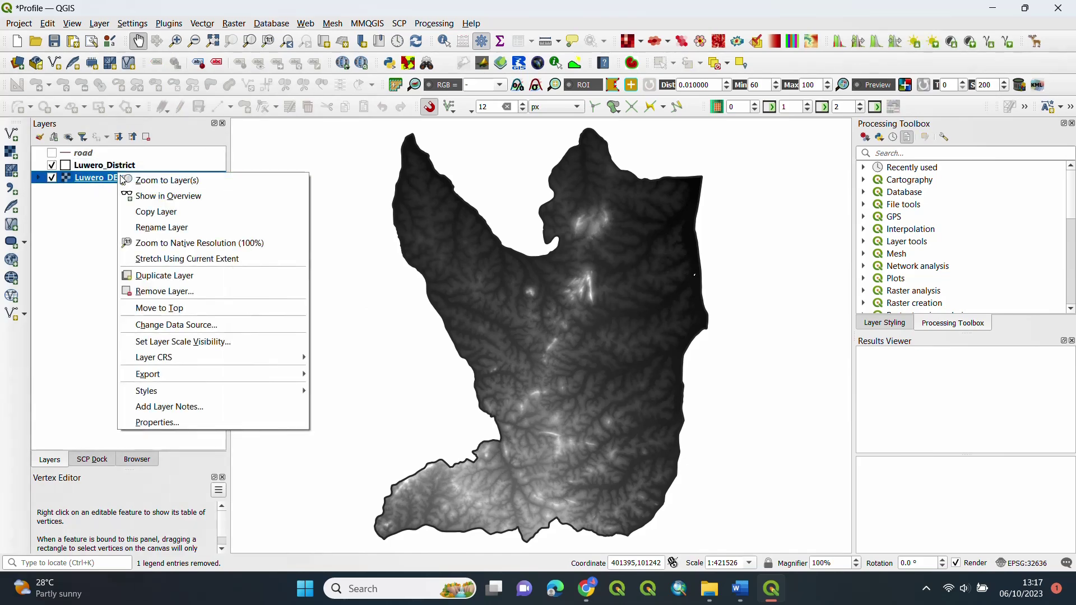
{"action": "left_click", "coordinate": [180, 422]}
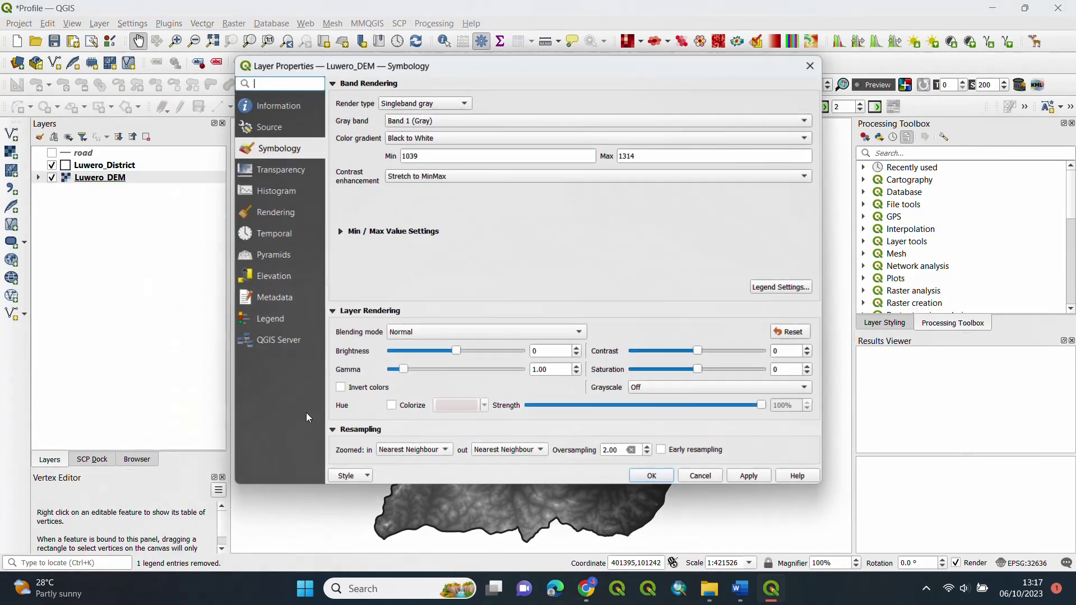
{"action": "left_click", "coordinate": [394, 105]}
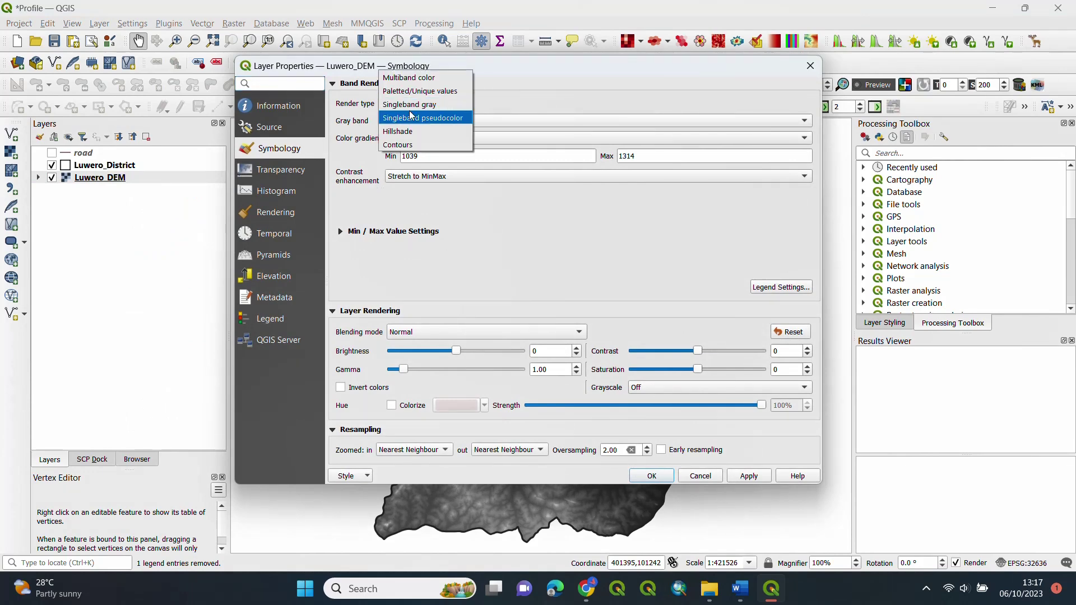
{"action": "left_click", "coordinate": [426, 119]}
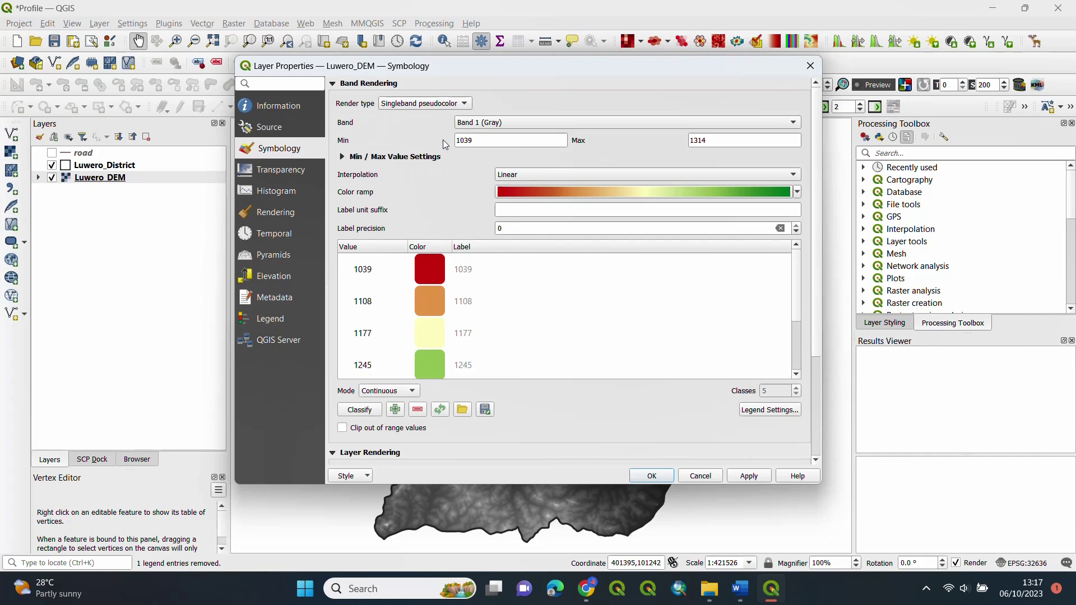
Create a color ramp from the cpt-city catalog using the Topography palette wiki-schwarzwald-cont and apply it to Luwero_DEM.
{"action": "left_click", "coordinate": [798, 191]}
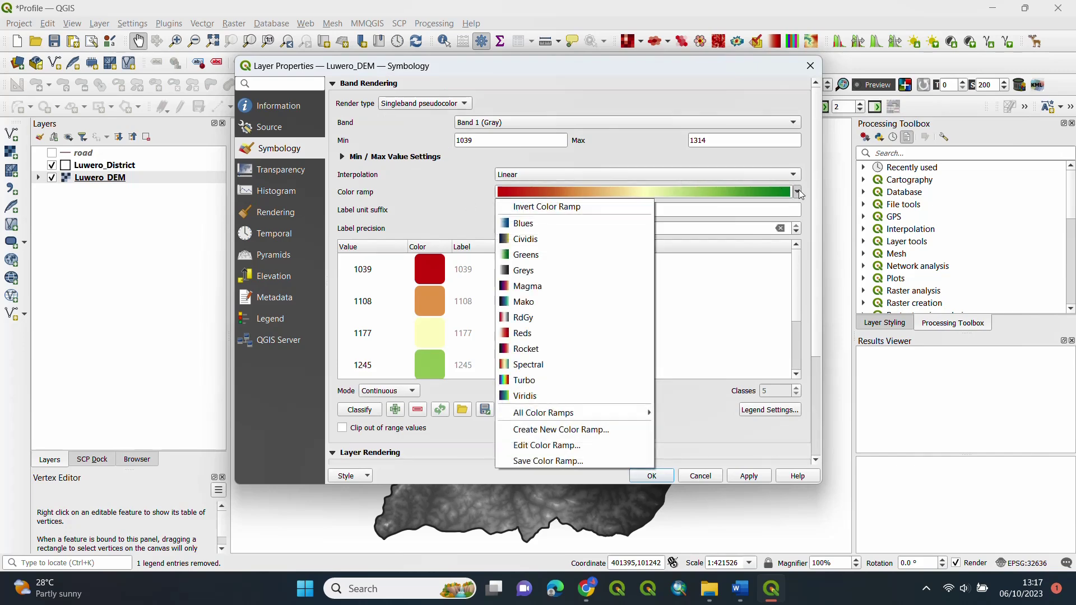
{"action": "left_click", "coordinate": [557, 431]}
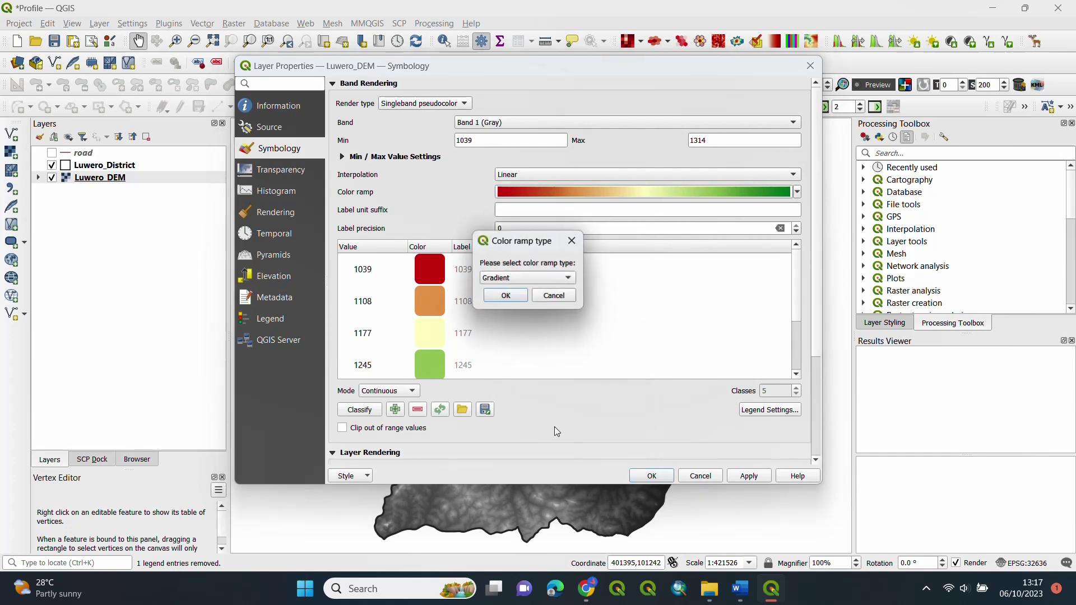
{"action": "left_click", "coordinate": [513, 278]}
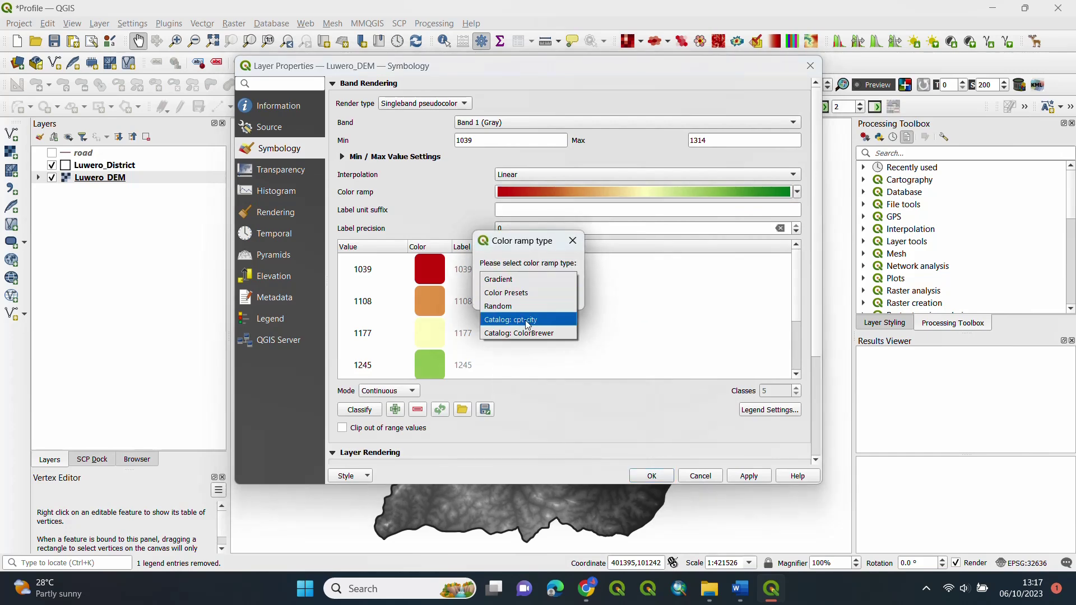
{"action": "left_click", "coordinate": [526, 320]}
{"action": "left_click", "coordinate": [517, 297]}
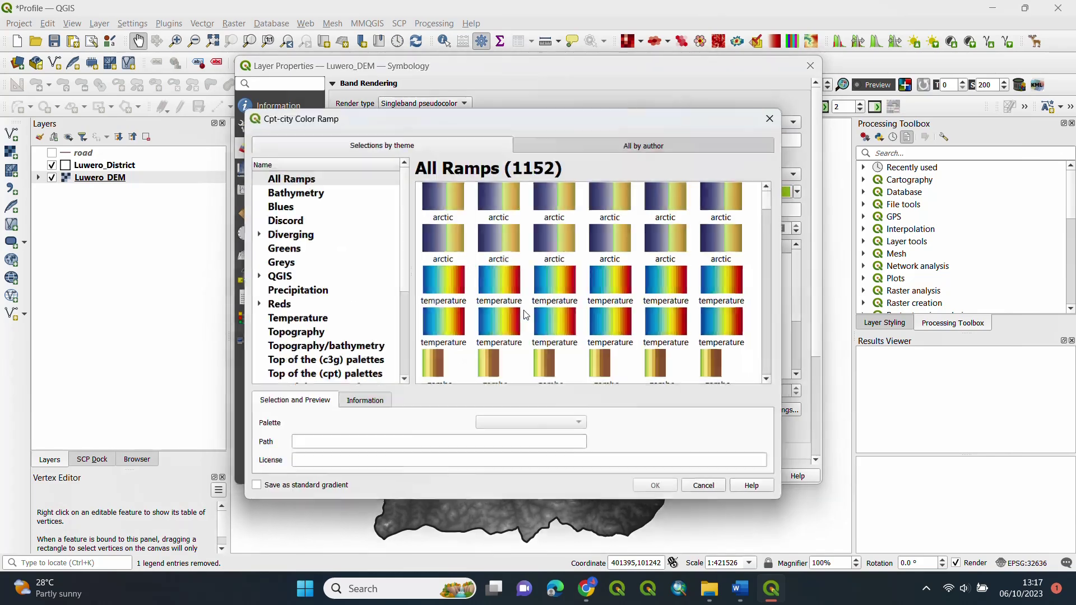
{"action": "left_click", "coordinate": [291, 333]}
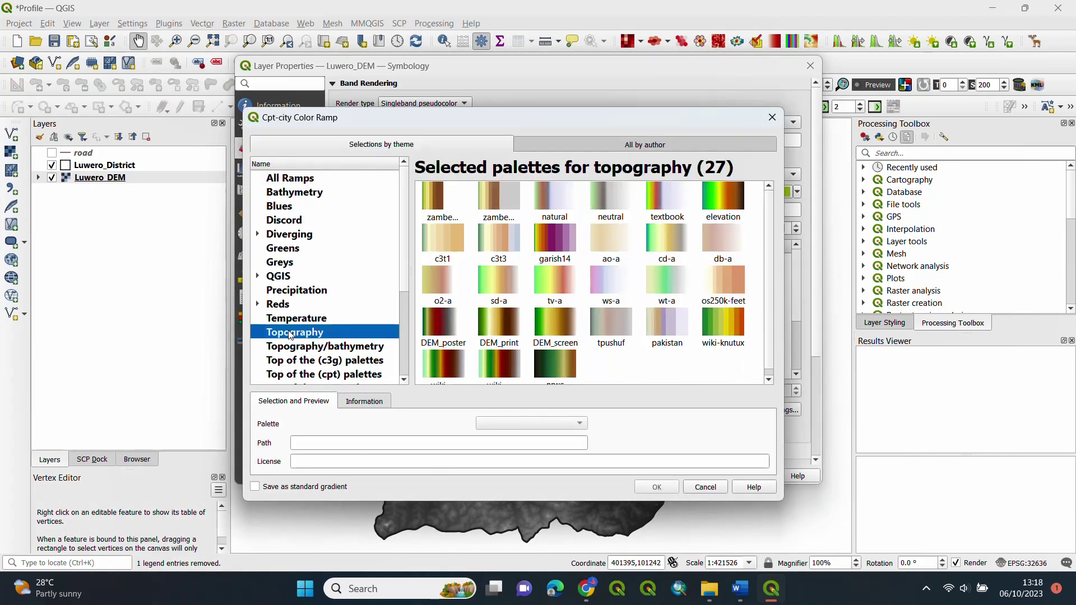
{"action": "left_click", "coordinate": [449, 371]}
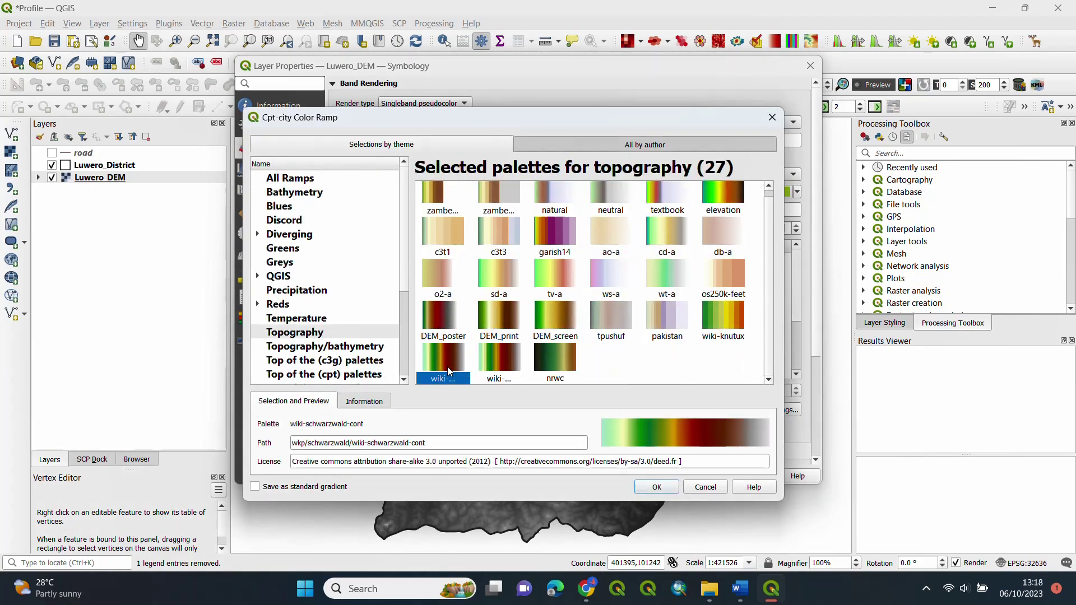
{"action": "left_click", "coordinate": [645, 487]}
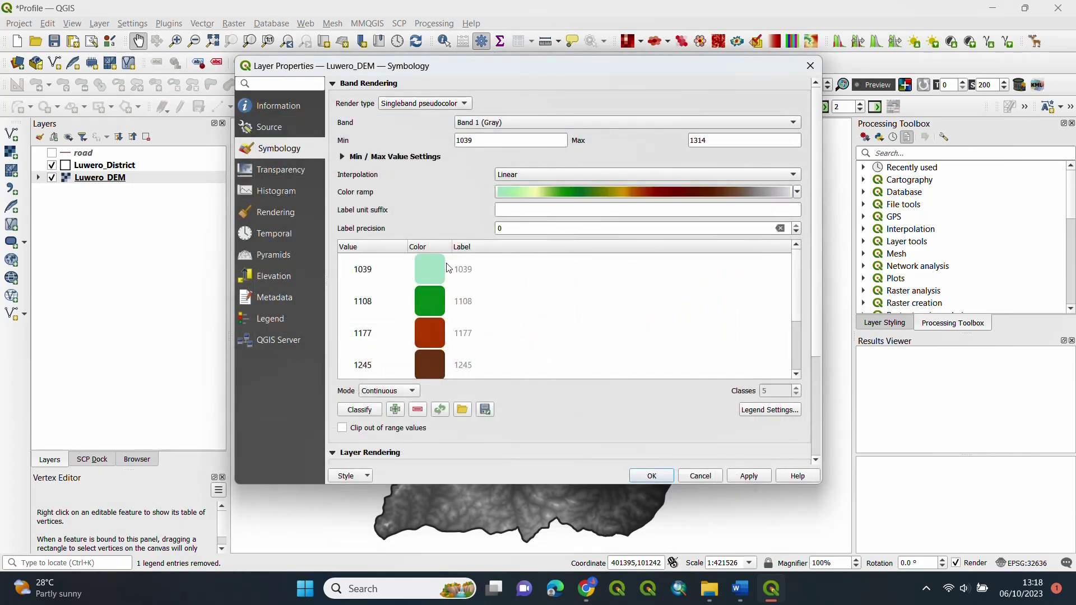
{"action": "scroll", "coordinate": [798, 306], "scroll_direction": "down", "scroll_amount": 2}
{"action": "scroll", "coordinate": [797, 305], "scroll_direction": "up", "scroll_amount": 2}
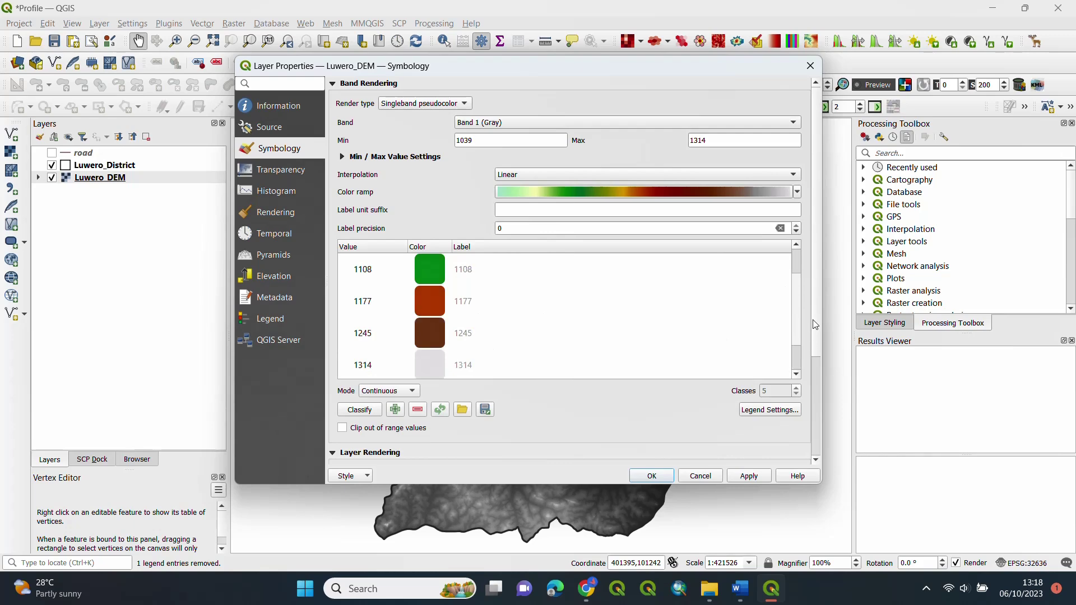
{"action": "left_click", "coordinate": [745, 474]}
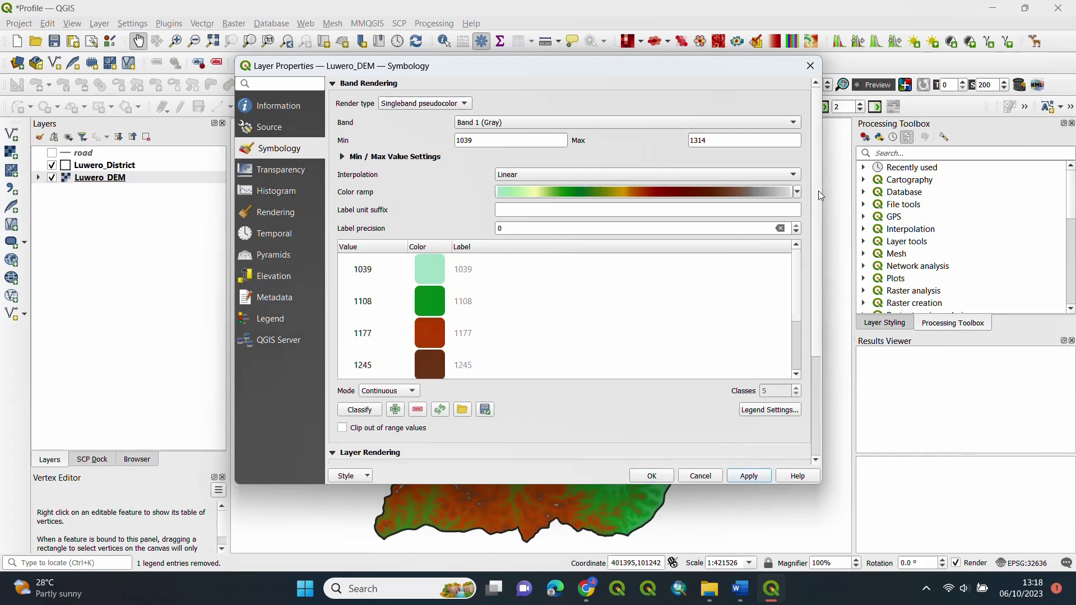
Reclassify the Luwero_DEM values with the new color ramp in Continuous mode, then apply and accept the symbology.
{"action": "left_click_drag", "start_coordinate": [821, 188], "coordinate": [718, 187]}
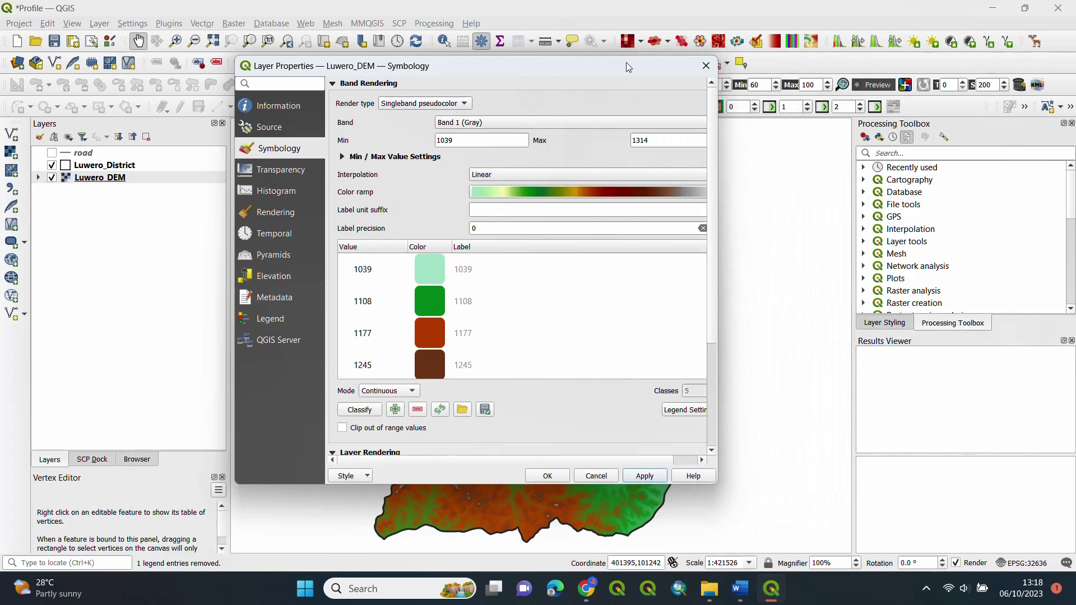
{"action": "left_click_drag", "start_coordinate": [627, 65], "coordinate": [349, 97]}
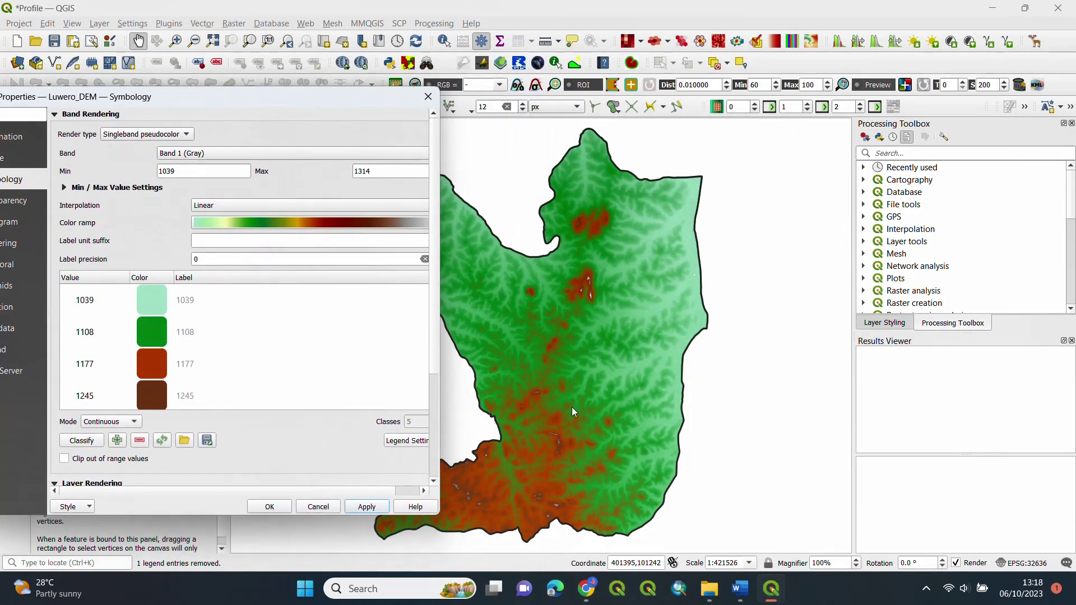
{"action": "left_click", "coordinate": [82, 442]}
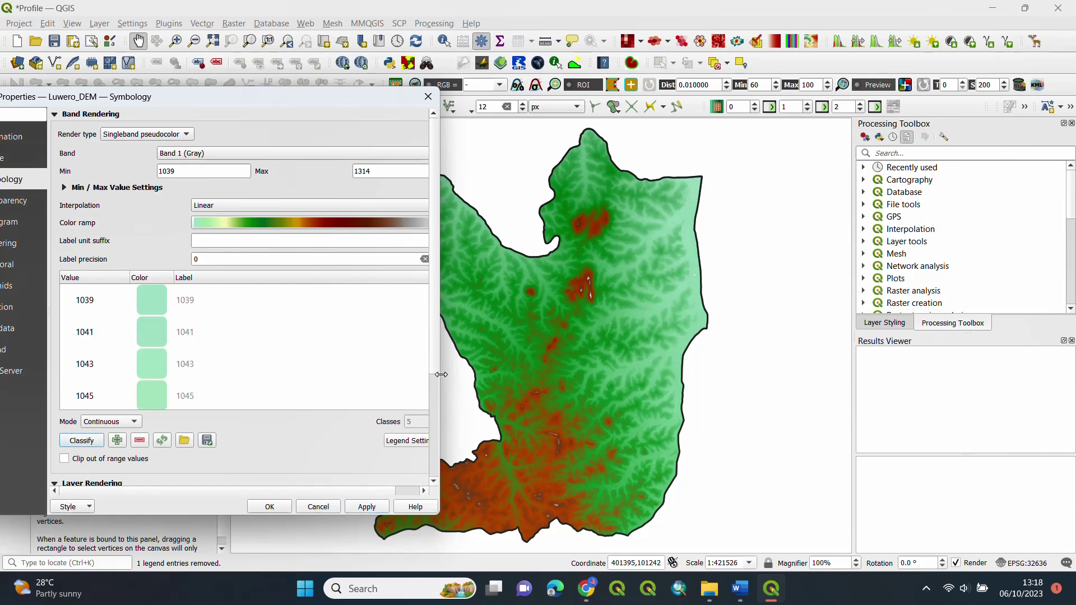
{"action": "left_click_drag", "start_coordinate": [438, 374], "coordinate": [579, 364]}
{"action": "left_click_drag", "start_coordinate": [556, 297], "coordinate": [554, 401]}
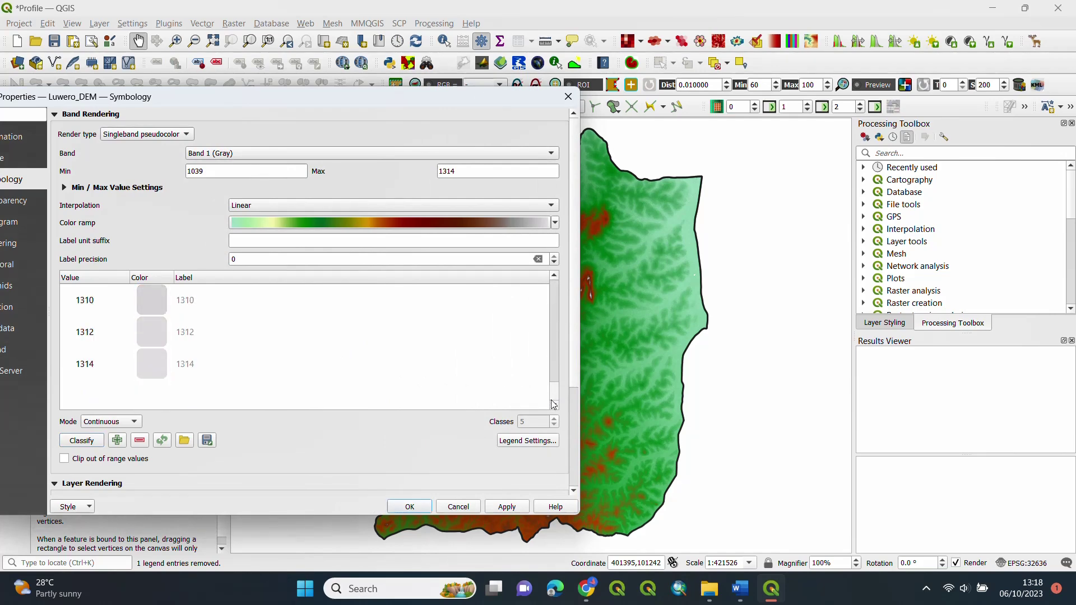
{"action": "left_click", "coordinate": [506, 506]}
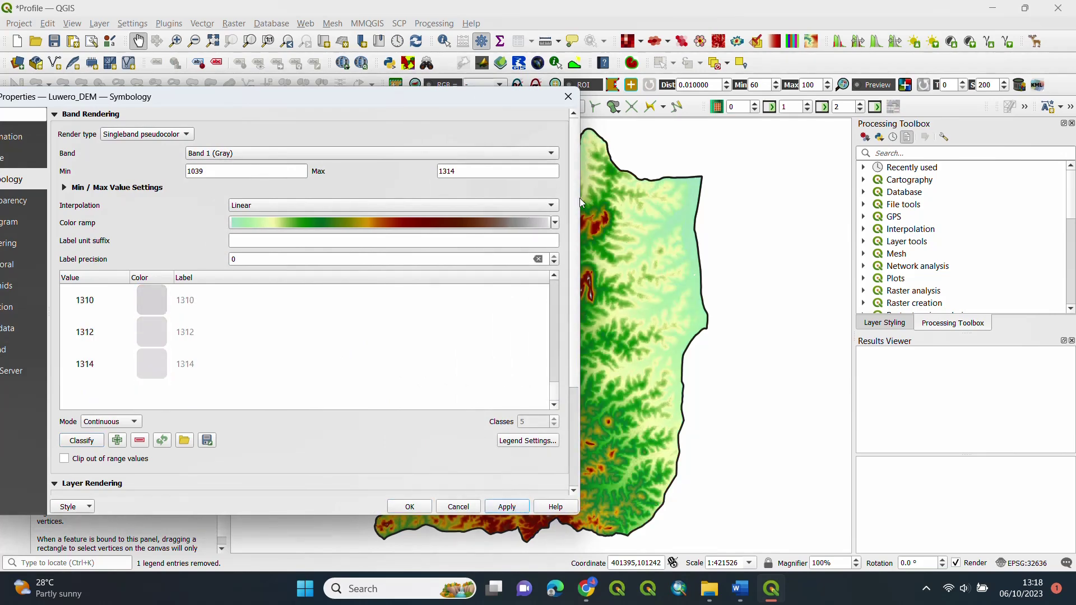
{"action": "left_click_drag", "start_coordinate": [583, 197], "coordinate": [436, 204]}
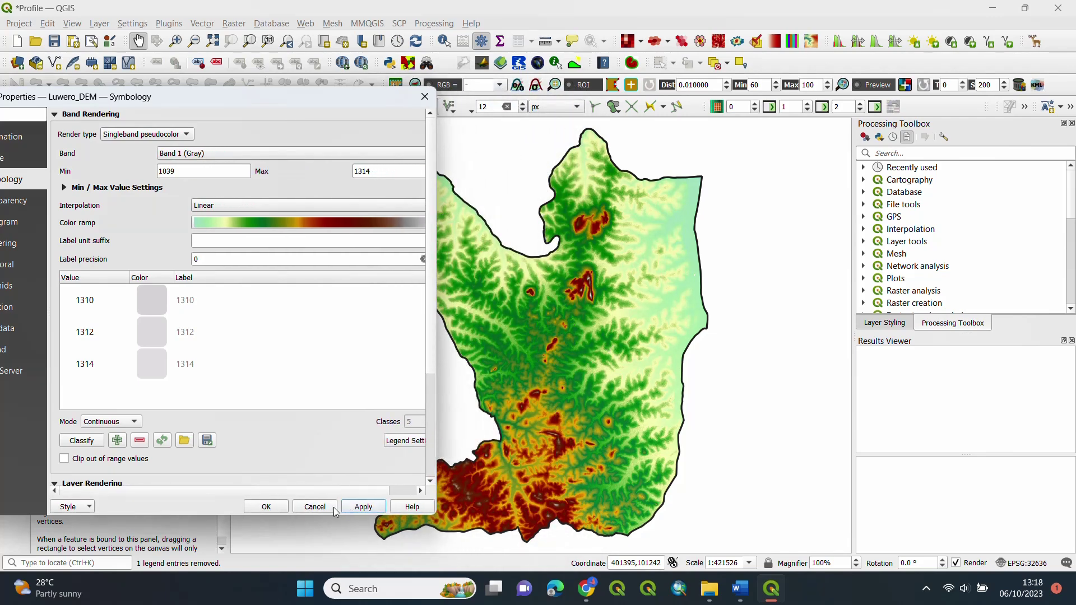
{"action": "left_click", "coordinate": [266, 507]}
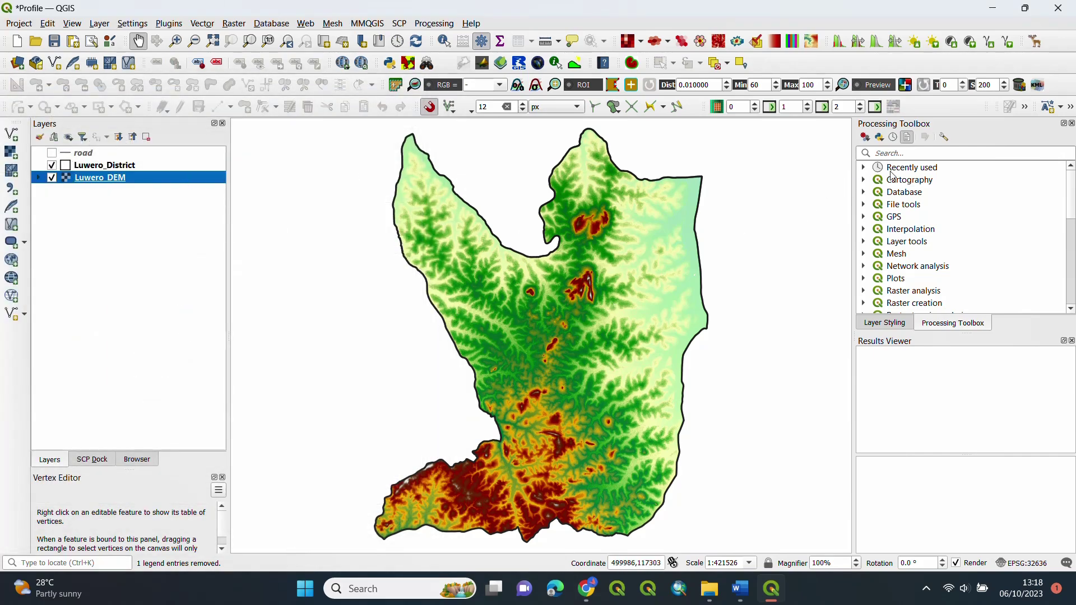
Run the Hillshade raster terrain analysis on Luwero_DEM, saving the output as Hillshade in TIF format in the Profile folder.
{"action": "scroll", "coordinate": [913, 241], "scroll_direction": "down", "scroll_amount": 2}
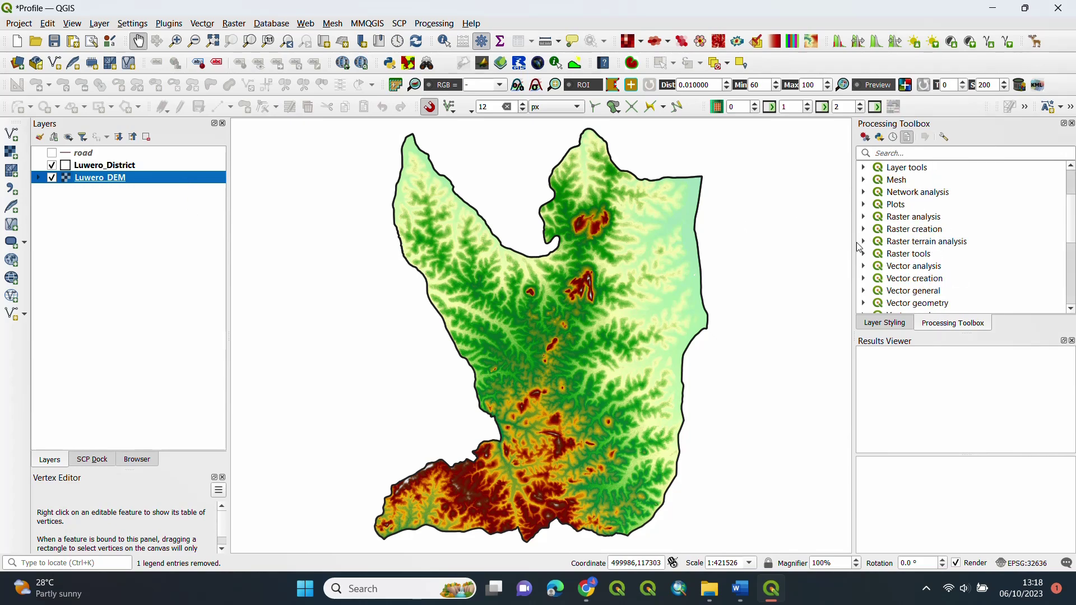
{"action": "left_click", "coordinate": [865, 243]}
{"action": "scroll", "coordinate": [931, 257], "scroll_direction": "down", "scroll_amount": 1}
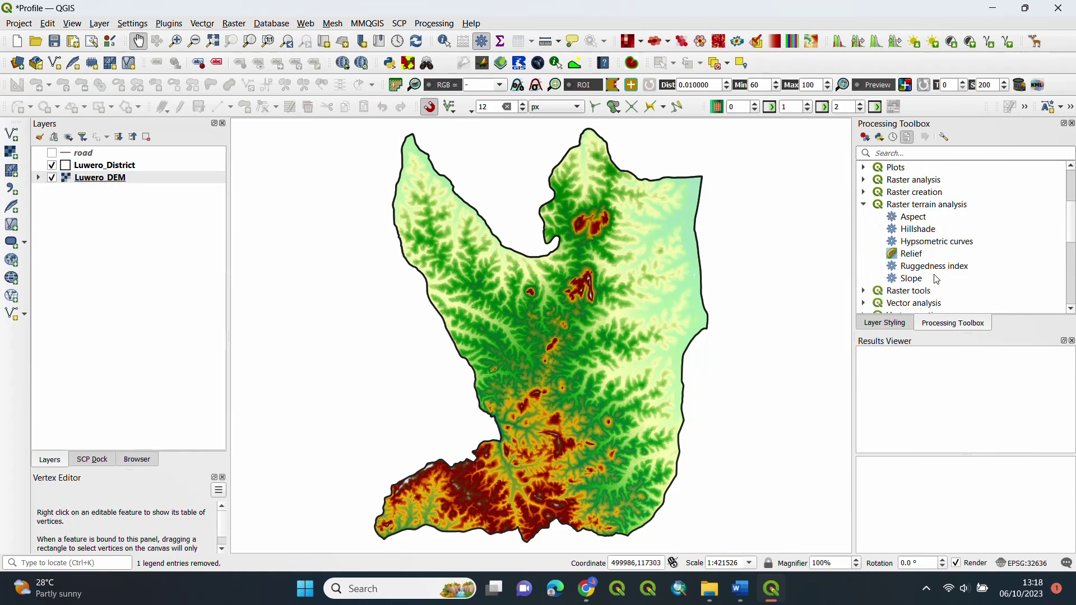
{"action": "double_click", "coordinate": [930, 234]}
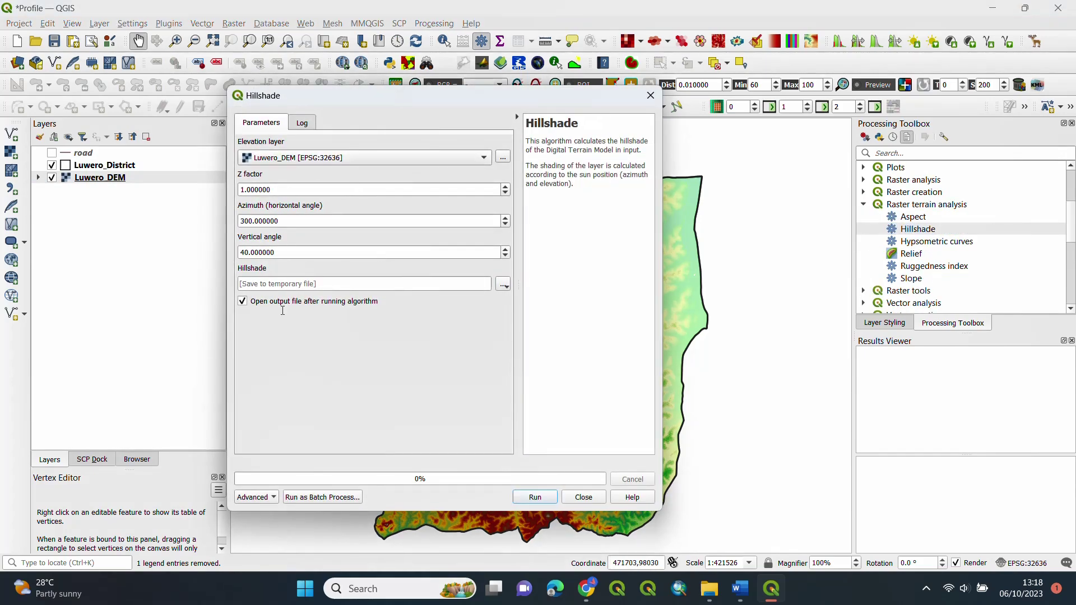
{"action": "left_click", "coordinate": [503, 286]}
{"action": "left_click", "coordinate": [516, 312]}
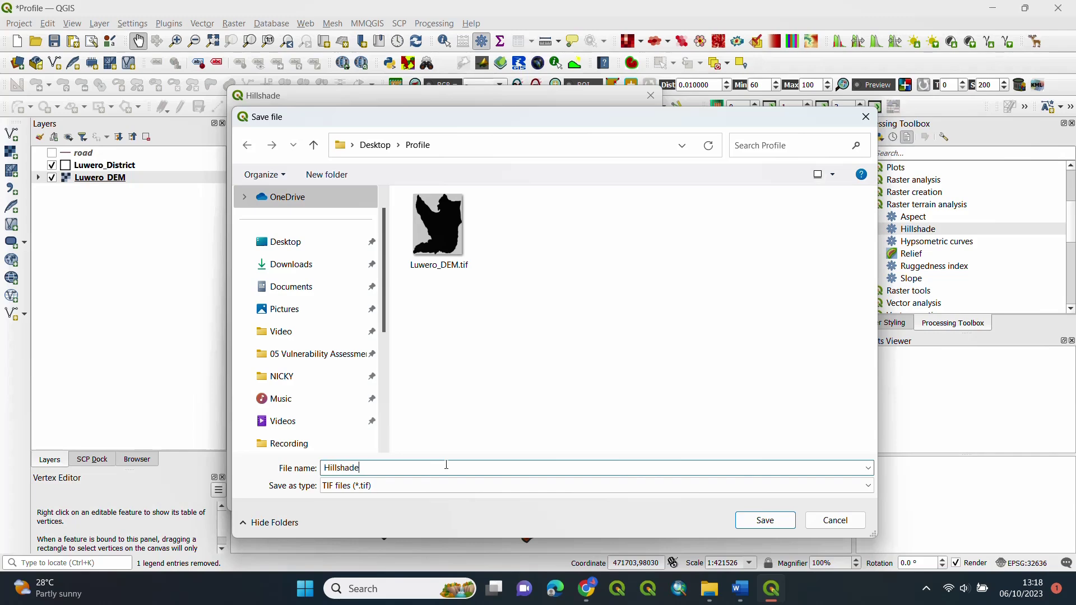
{"action": "left_click", "coordinate": [769, 522]}
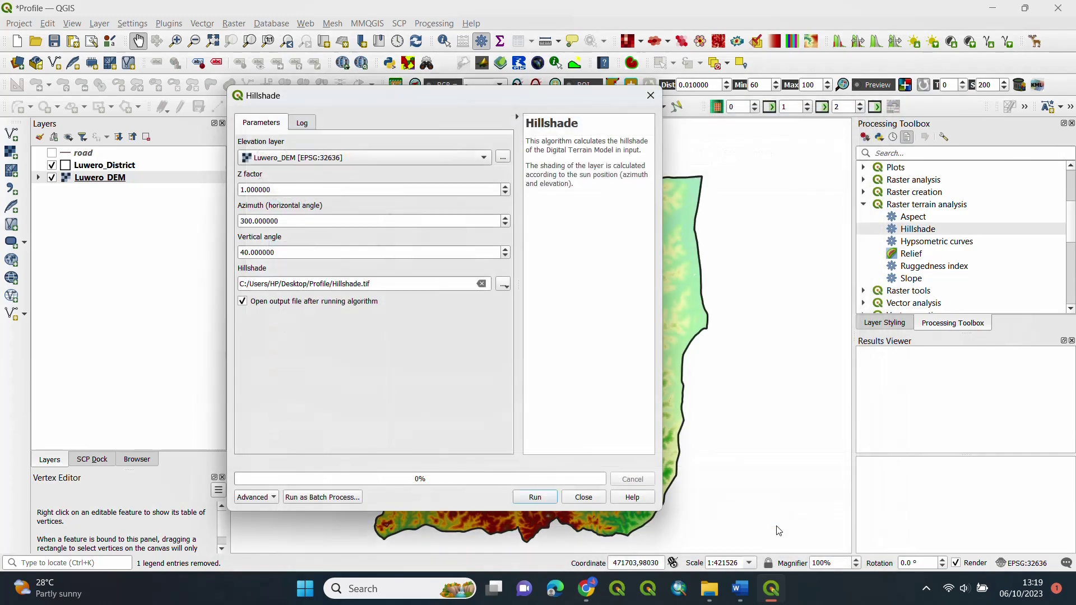
{"action": "left_click", "coordinate": [536, 497]}
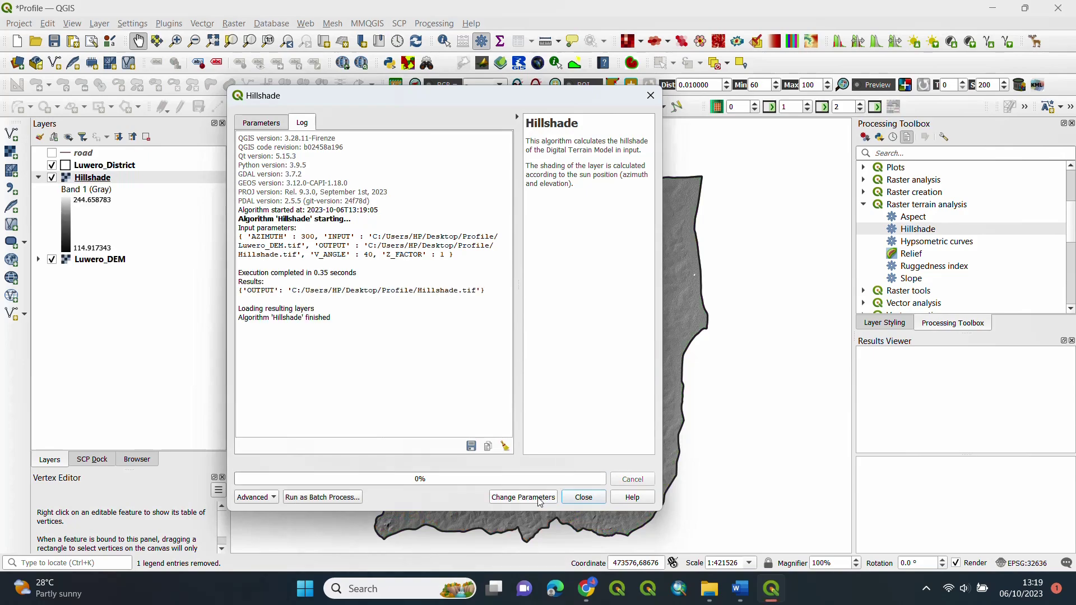
{"action": "left_click", "coordinate": [583, 498]}
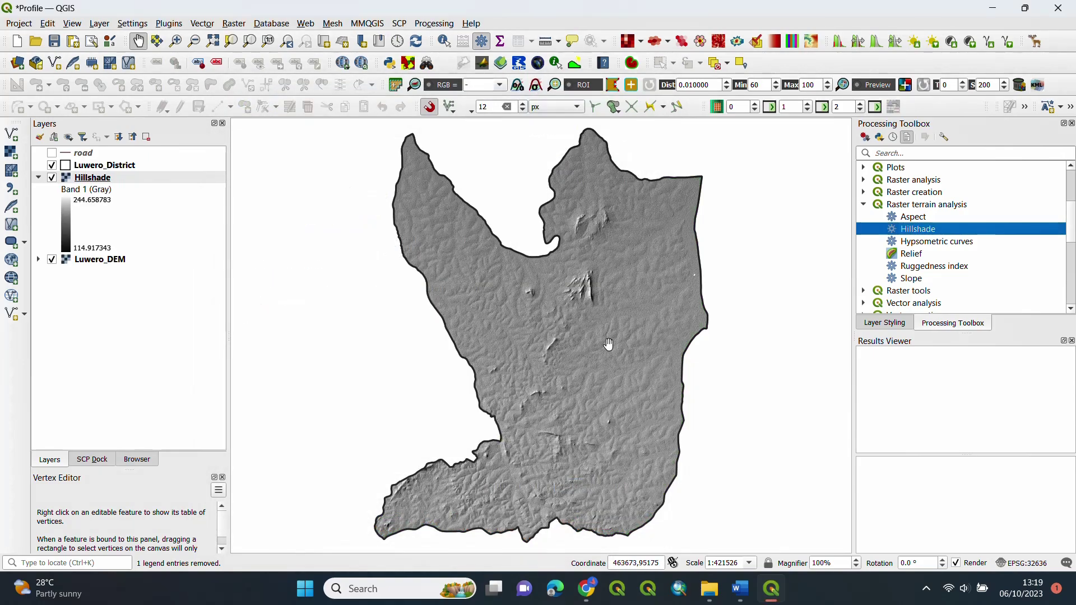
Inspect the hillshade relief, collapse the Hillshade layer's legend, and move the layer below Luwero_DEM.
{"action": "scroll", "coordinate": [577, 345], "scroll_direction": "up", "scroll_amount": 2}
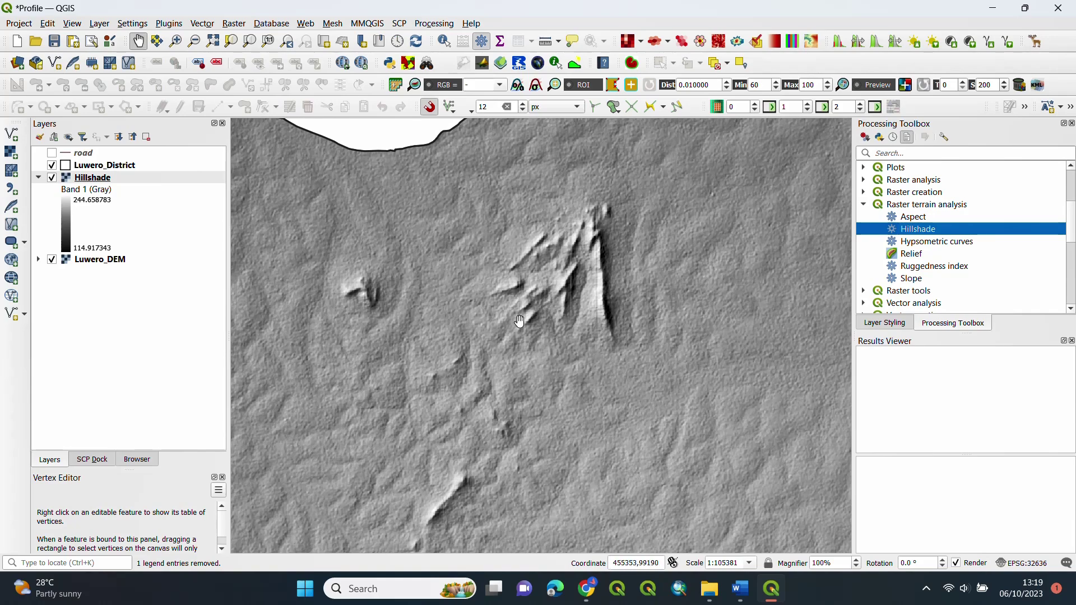
{"action": "scroll", "coordinate": [549, 291], "scroll_direction": "down", "scroll_amount": 2}
{"action": "scroll", "coordinate": [551, 291], "scroll_direction": "up", "scroll_amount": 2}
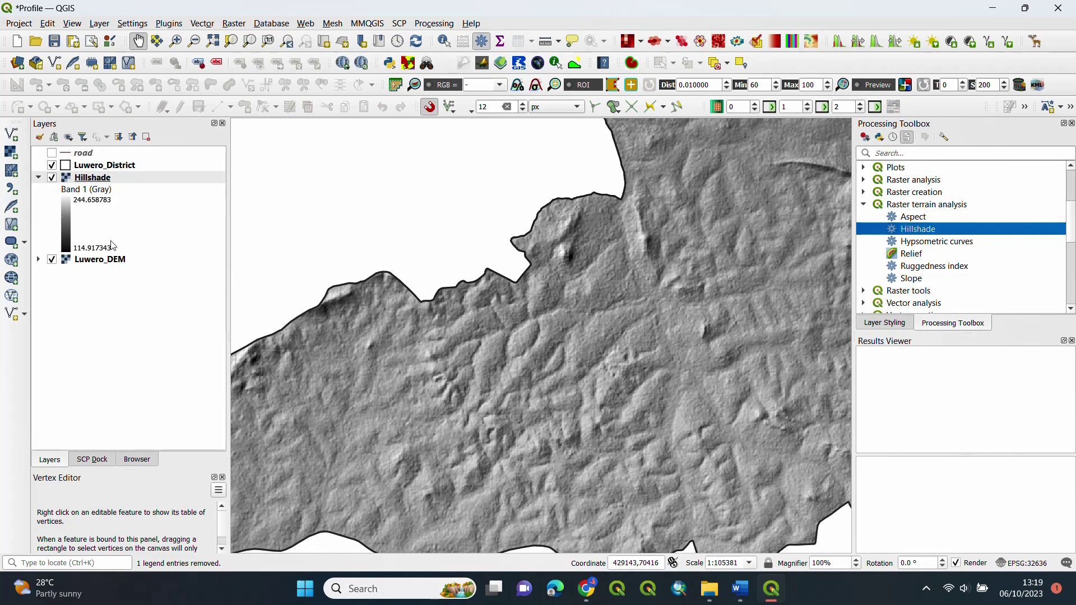
{"action": "left_click", "coordinate": [41, 179]}
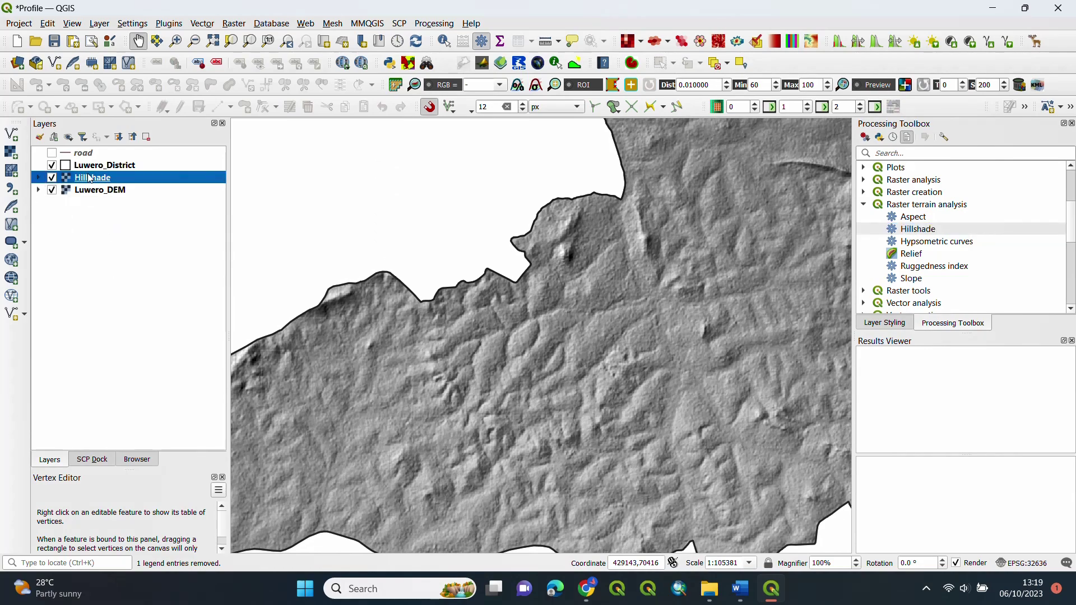
{"action": "left_click_drag", "start_coordinate": [112, 180], "coordinate": [118, 202]}
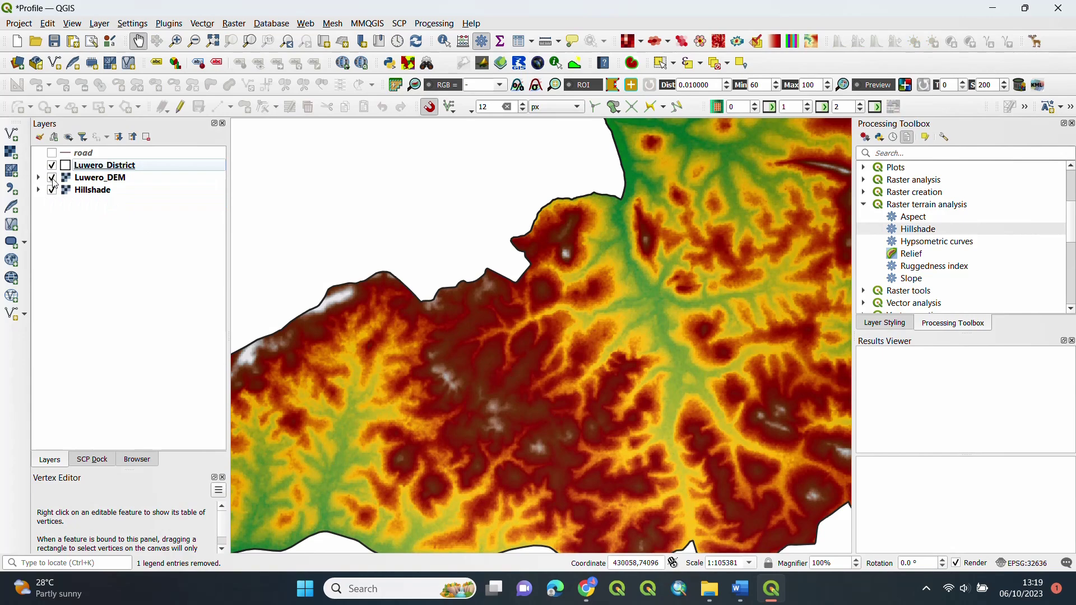
Hide Luwero_DEM and apply a cumulative count cut of 2.0 to 98.0 to the Hillshade layer's min/max settings.
{"action": "left_click", "coordinate": [52, 178]}
{"action": "left_click", "coordinate": [94, 192]}
{"action": "right_click", "coordinate": [96, 195]}
{"action": "left_click", "coordinate": [173, 439]}
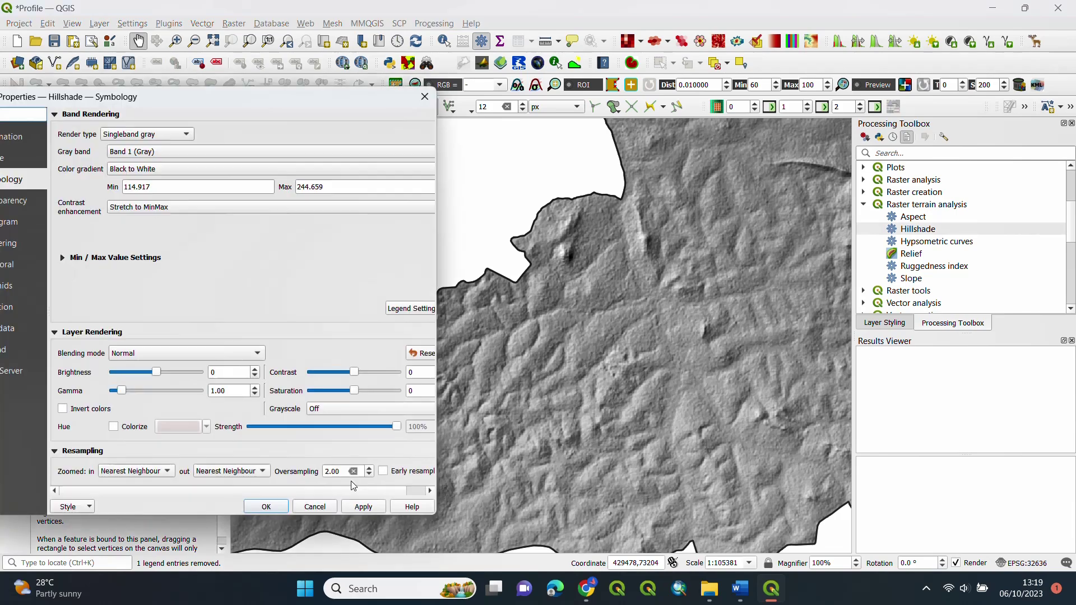
{"action": "left_click_drag", "start_coordinate": [243, 97], "coordinate": [513, 77]}
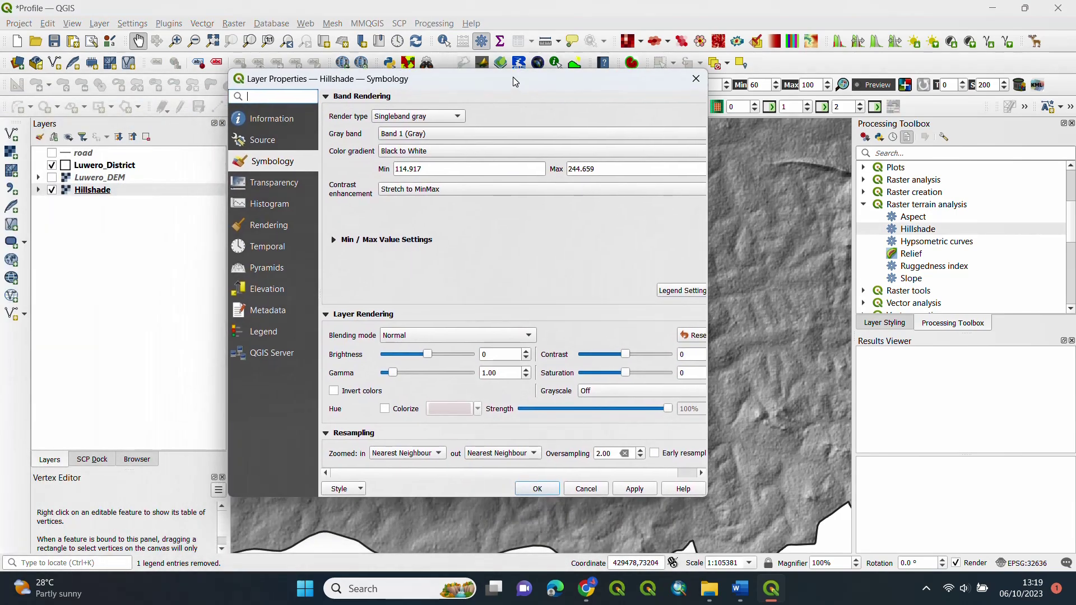
{"action": "left_click", "coordinate": [335, 240]}
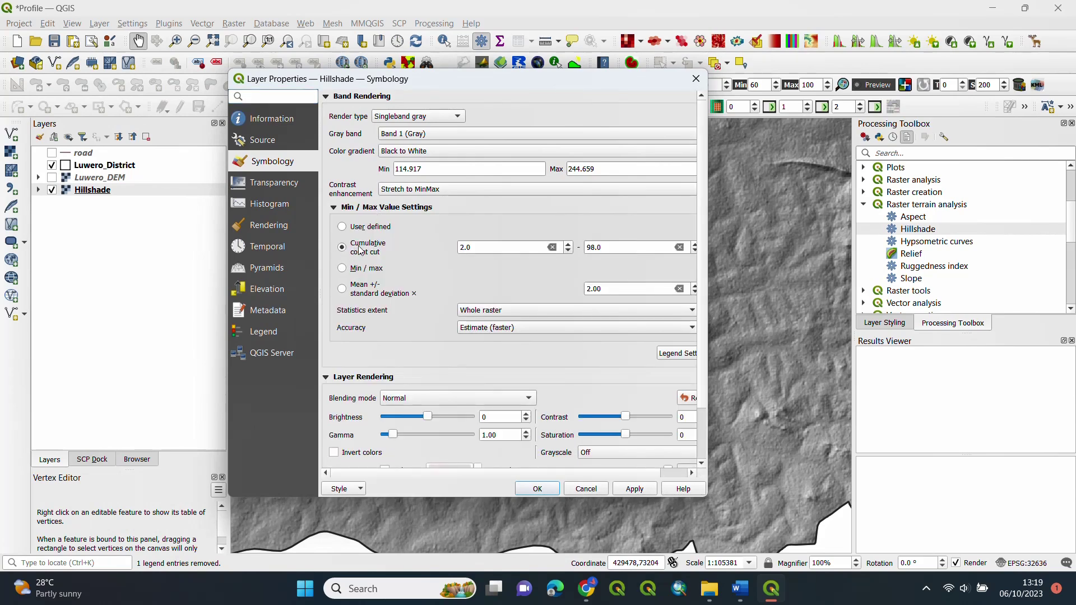
{"action": "left_click", "coordinate": [634, 487]}
{"action": "left_click", "coordinate": [542, 490]}
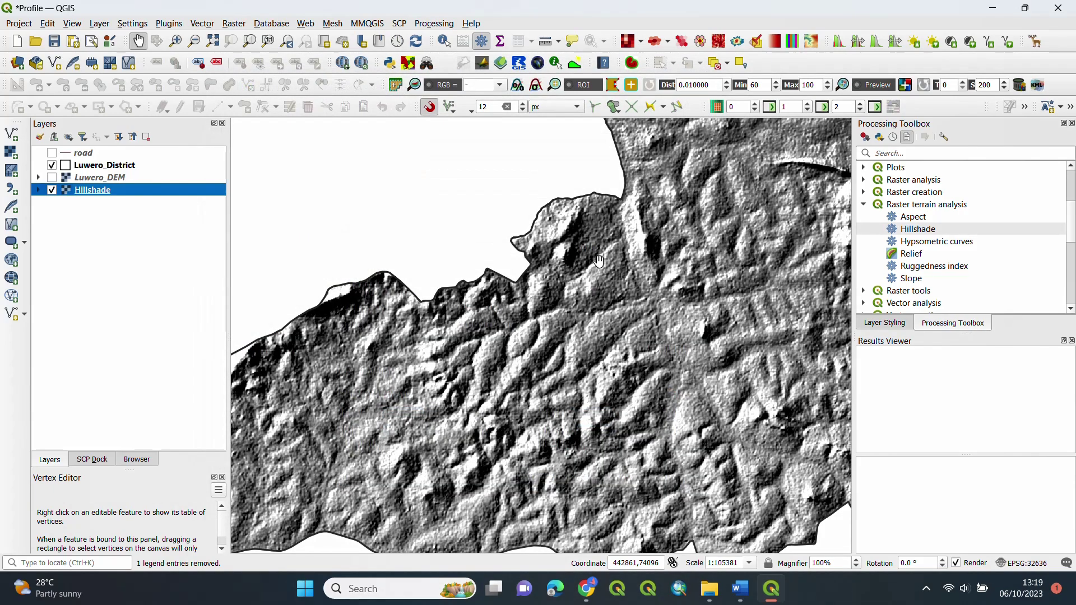
Fit the whole district in view and turn Luwero_DEM back on above the hillshade.
{"action": "scroll", "coordinate": [366, 447], "scroll_direction": "down", "scroll_amount": 1}
{"action": "scroll", "coordinate": [366, 447], "scroll_direction": "down", "scroll_amount": 1}
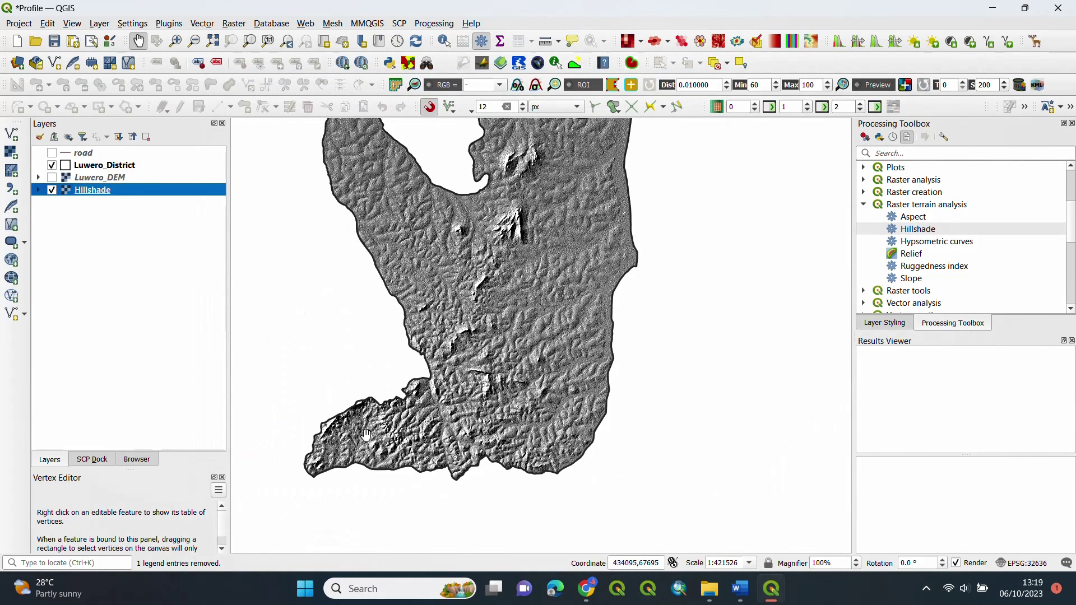
{"action": "left_click_drag", "start_coordinate": [538, 324], "coordinate": [583, 335]}
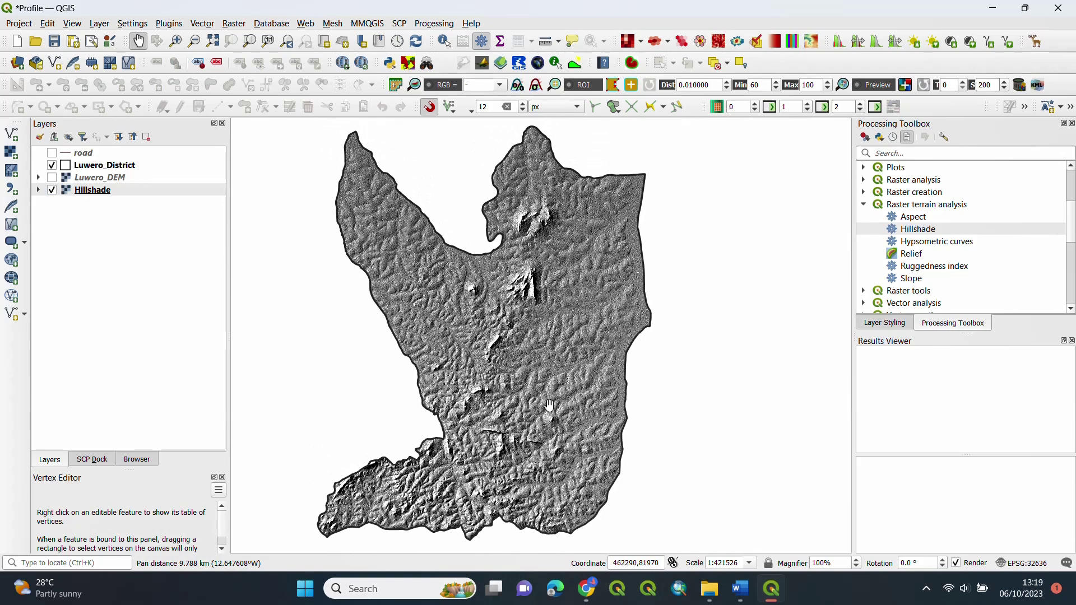
{"action": "left_click", "coordinate": [52, 178]}
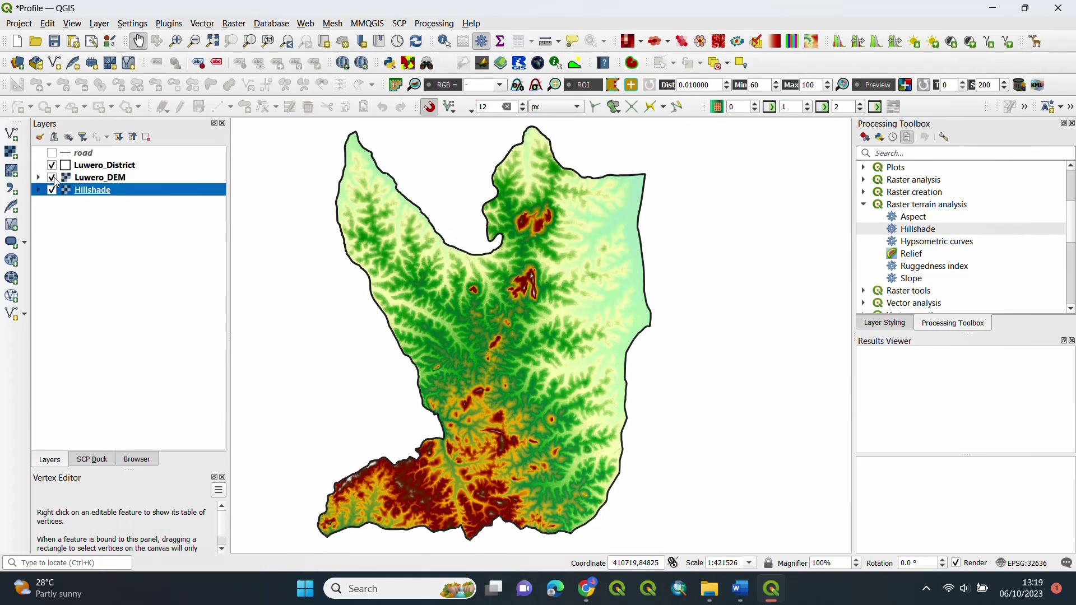
Apply a global opacity of 72.7 % to Luwero_DEM, then lower it slightly more and accept the properties.
{"action": "left_click", "coordinate": [112, 178]}
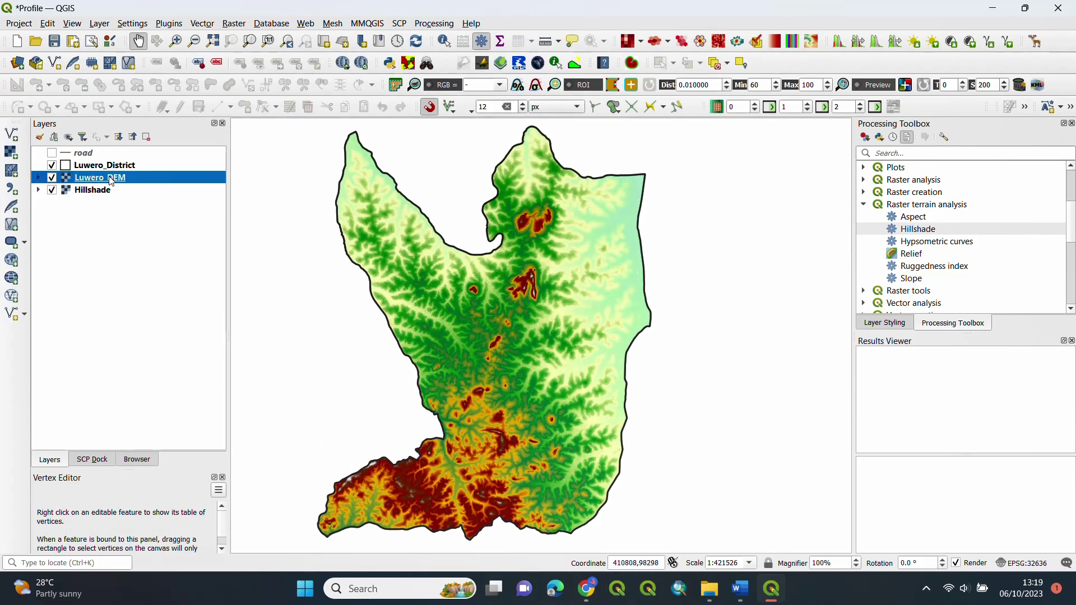
{"action": "right_click", "coordinate": [111, 180]}
{"action": "left_click", "coordinate": [140, 441]}
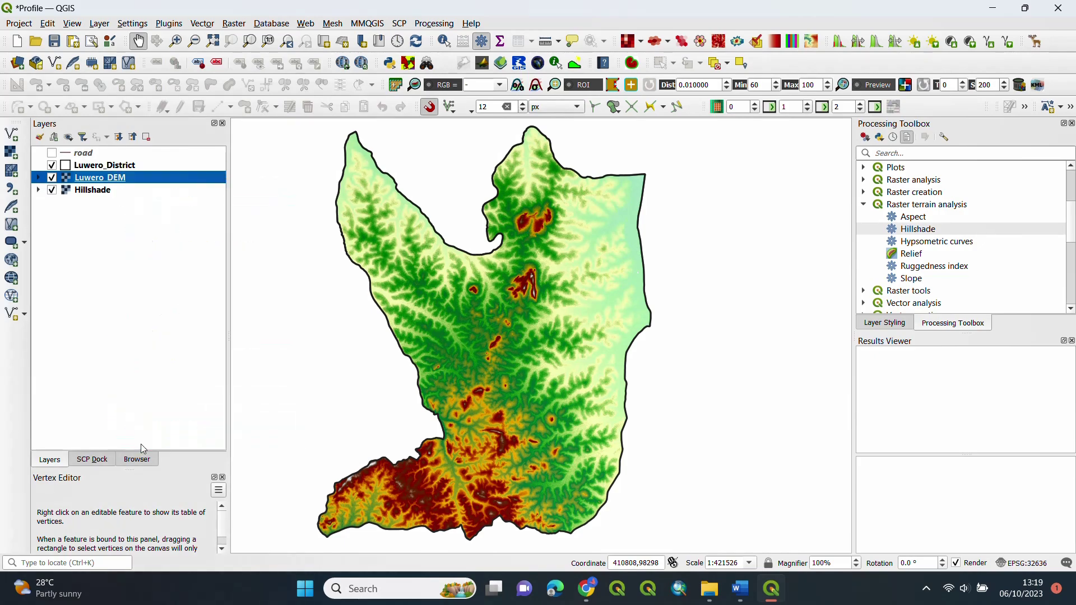
{"action": "left_click", "coordinate": [269, 184]}
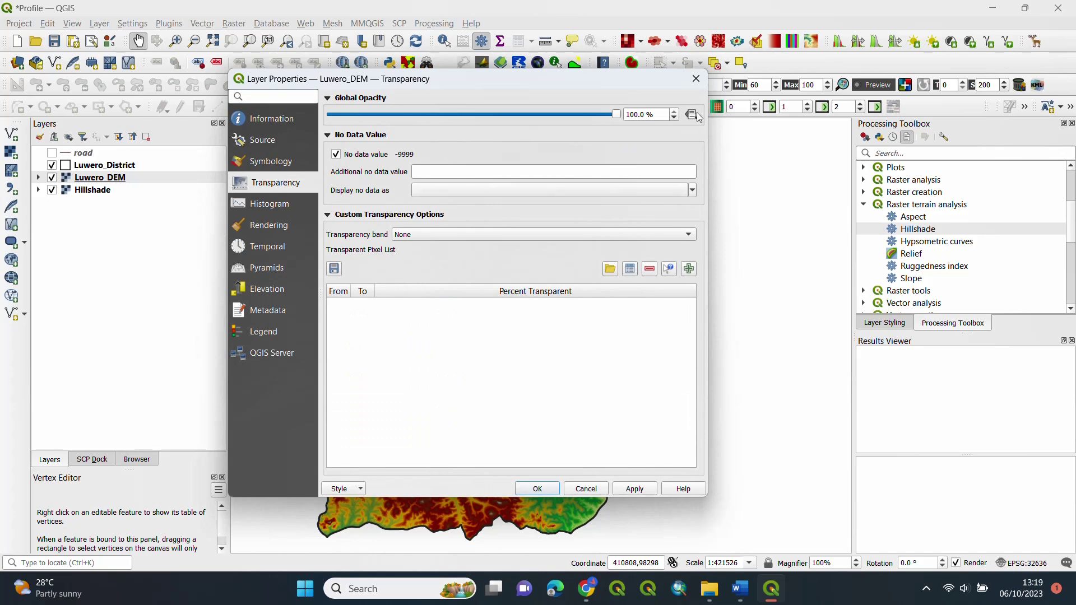
{"action": "left_click_drag", "start_coordinate": [617, 115], "coordinate": [539, 116]}
{"action": "left_click_drag", "start_coordinate": [623, 84], "coordinate": [454, 55]}
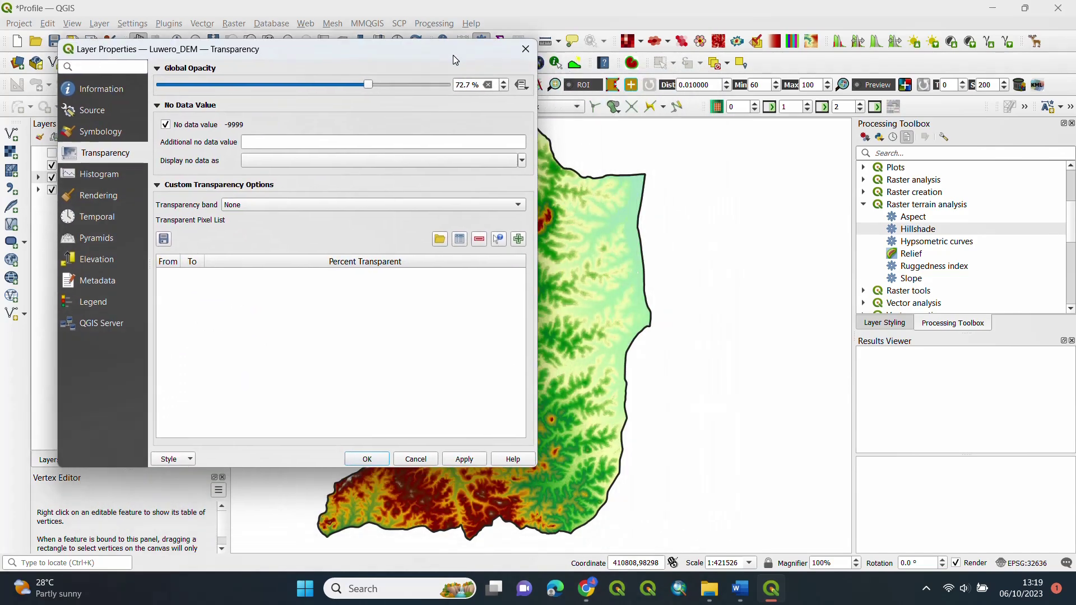
{"action": "left_click", "coordinate": [467, 459]}
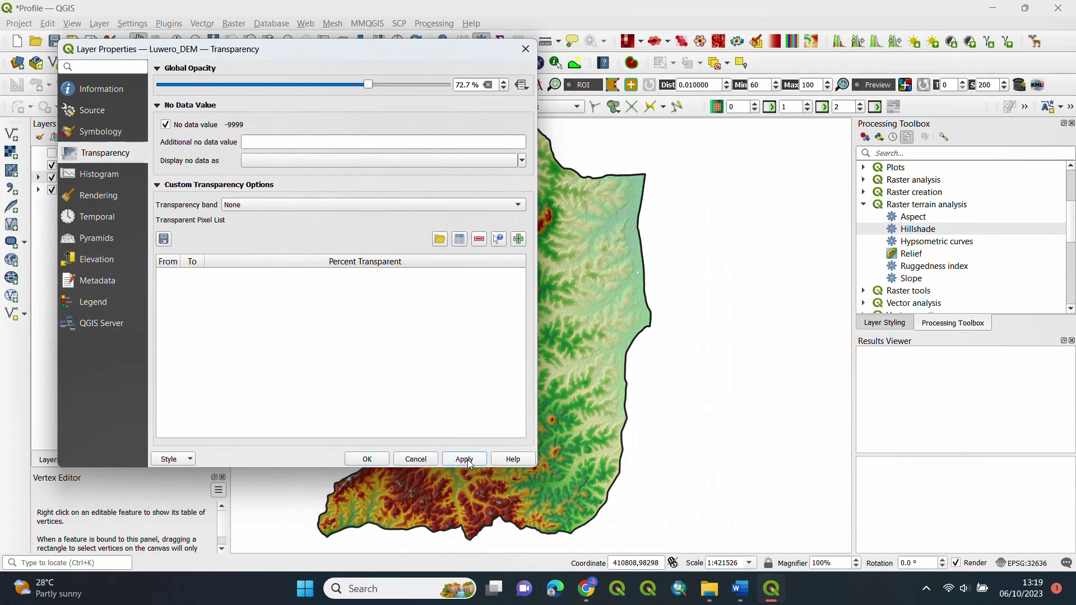
{"action": "left_click_drag", "start_coordinate": [369, 86], "coordinate": [357, 85]}
{"action": "left_click", "coordinate": [367, 459]}
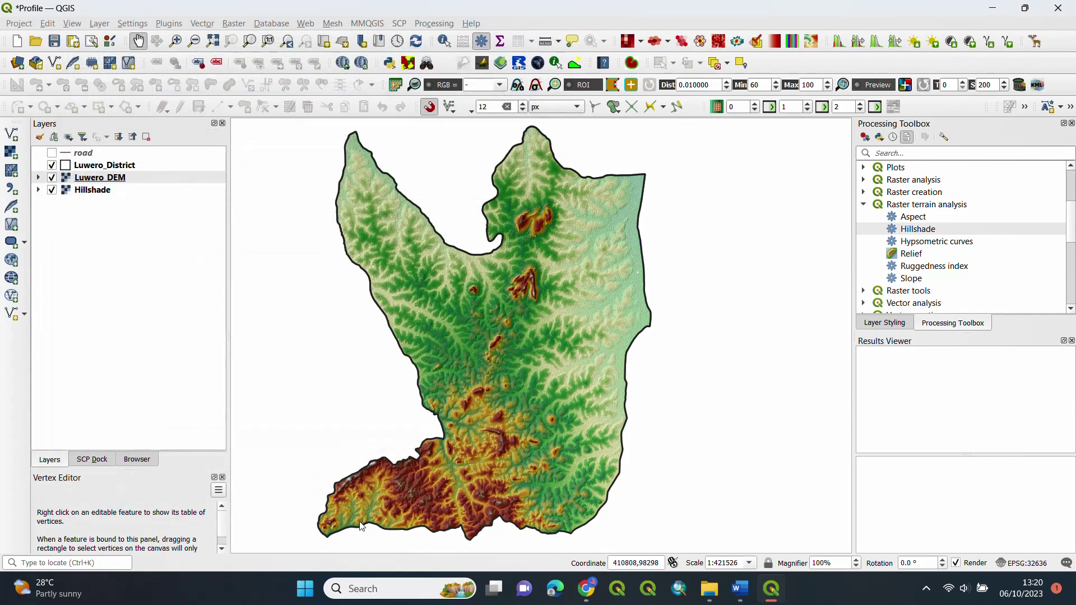
Examine the blended DEM and hillshade relief up close and across the whole district.
{"action": "scroll", "coordinate": [508, 300], "scroll_direction": "up", "scroll_amount": 2}
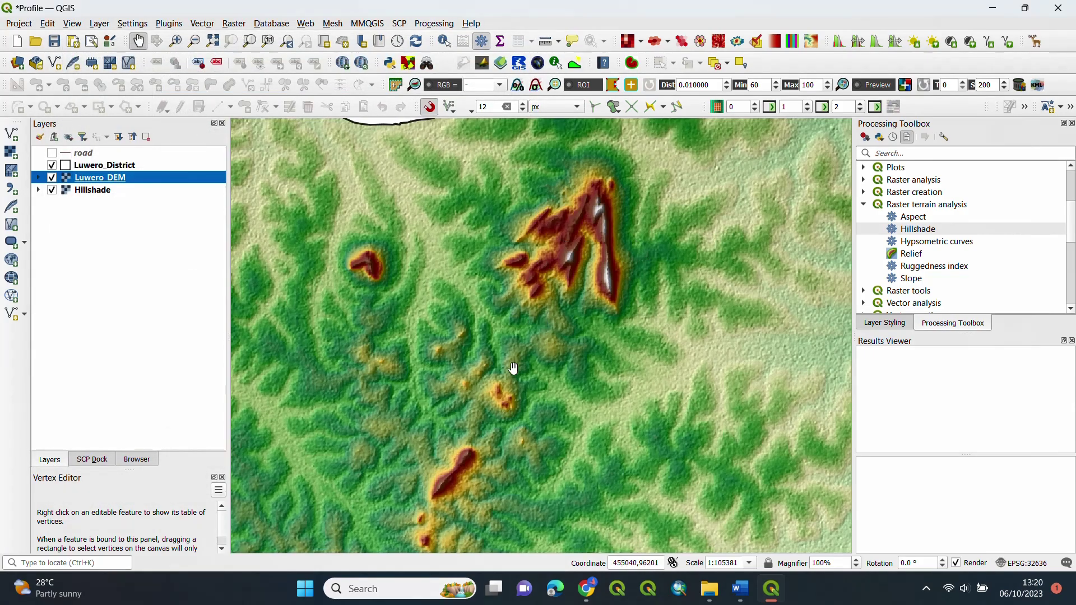
{"action": "scroll", "coordinate": [537, 329], "scroll_direction": "down", "scroll_amount": 2}
{"action": "scroll", "coordinate": [514, 395], "scroll_direction": "down", "scroll_amount": 2}
{"action": "scroll", "coordinate": [510, 401], "scroll_direction": "up", "scroll_amount": 4}
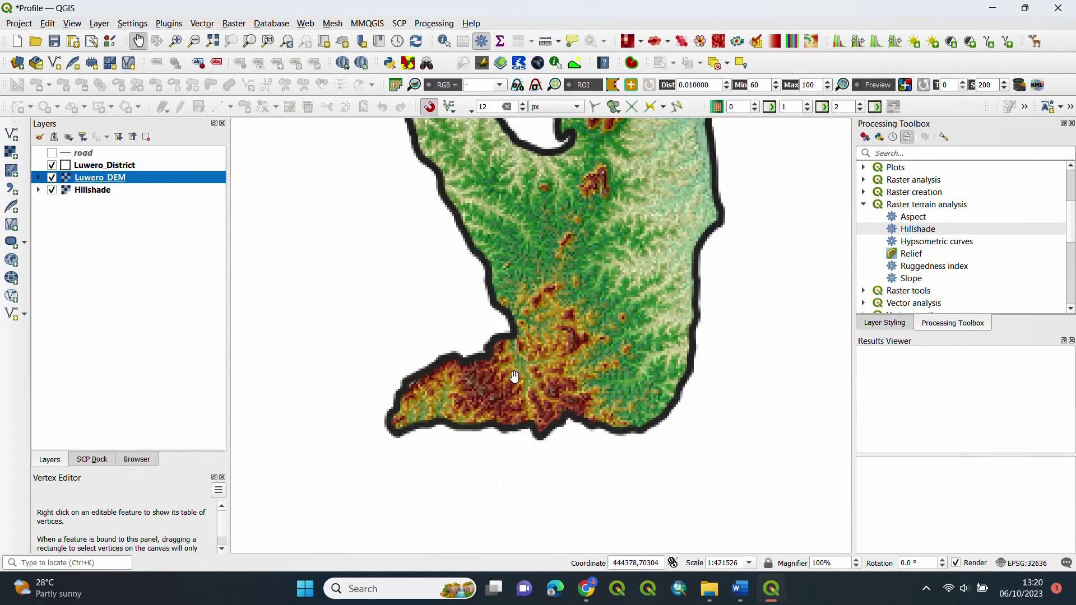
{"action": "scroll", "coordinate": [506, 410], "scroll_direction": "down", "scroll_amount": 2}
{"action": "left_click_drag", "start_coordinate": [526, 343], "coordinate": [525, 437]}
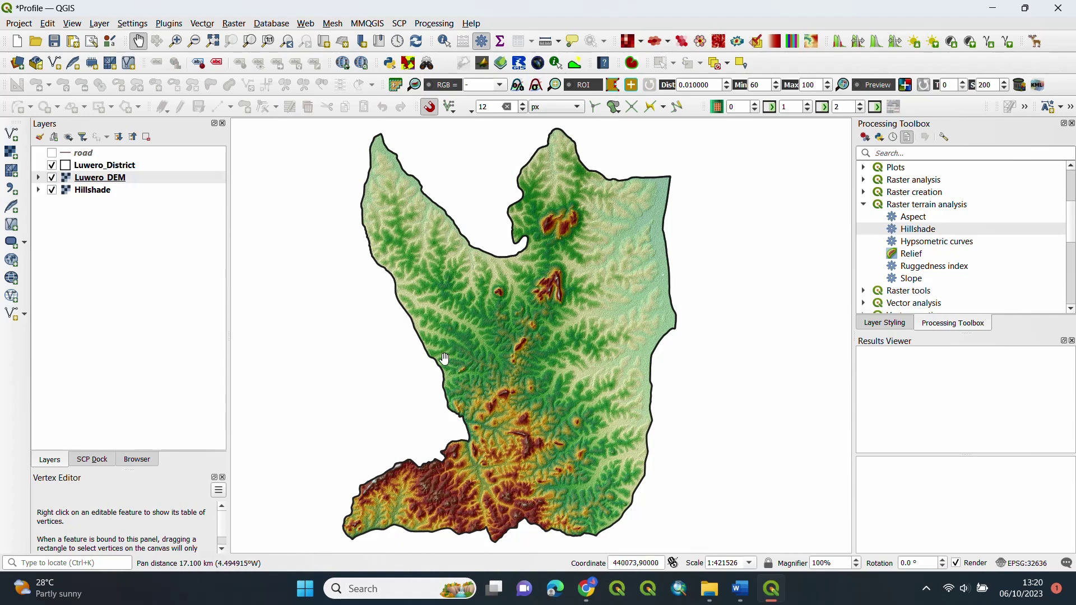
Show the road layer and apply the topo main road line symbol to it.
{"action": "left_click", "coordinate": [52, 153]}
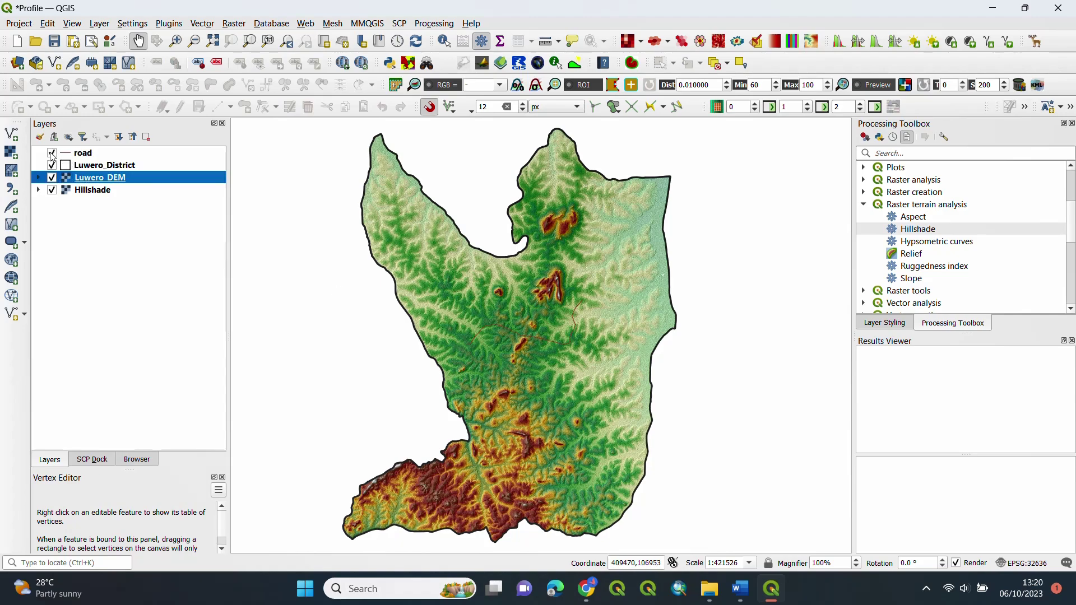
{"action": "left_click", "coordinate": [76, 157]}
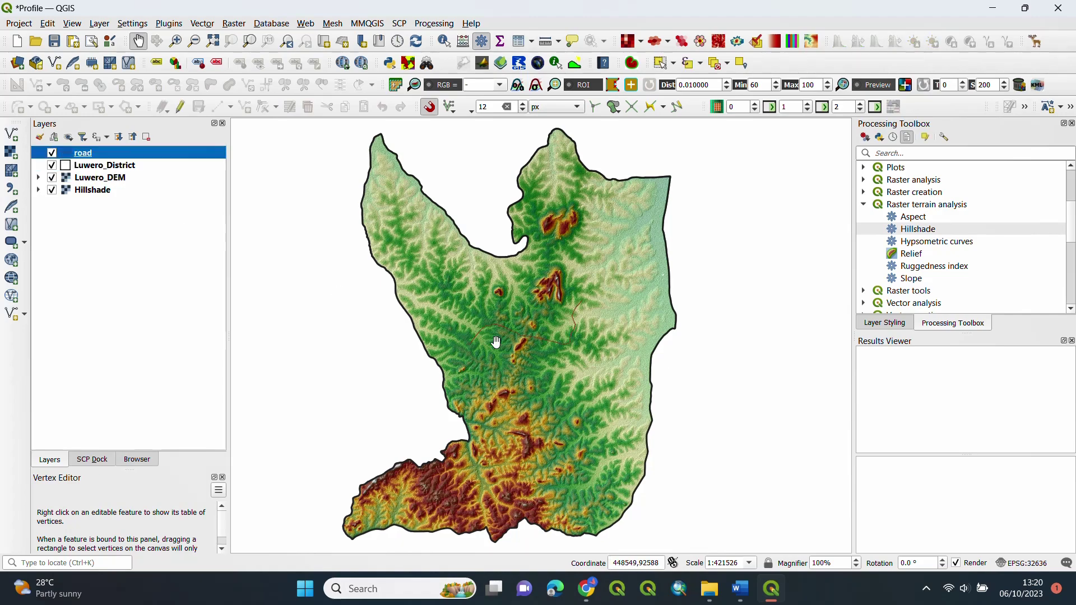
{"action": "scroll", "coordinate": [496, 339], "scroll_direction": "up", "scroll_amount": 1}
{"action": "right_click", "coordinate": [110, 156]}
{"action": "left_click", "coordinate": [147, 467]}
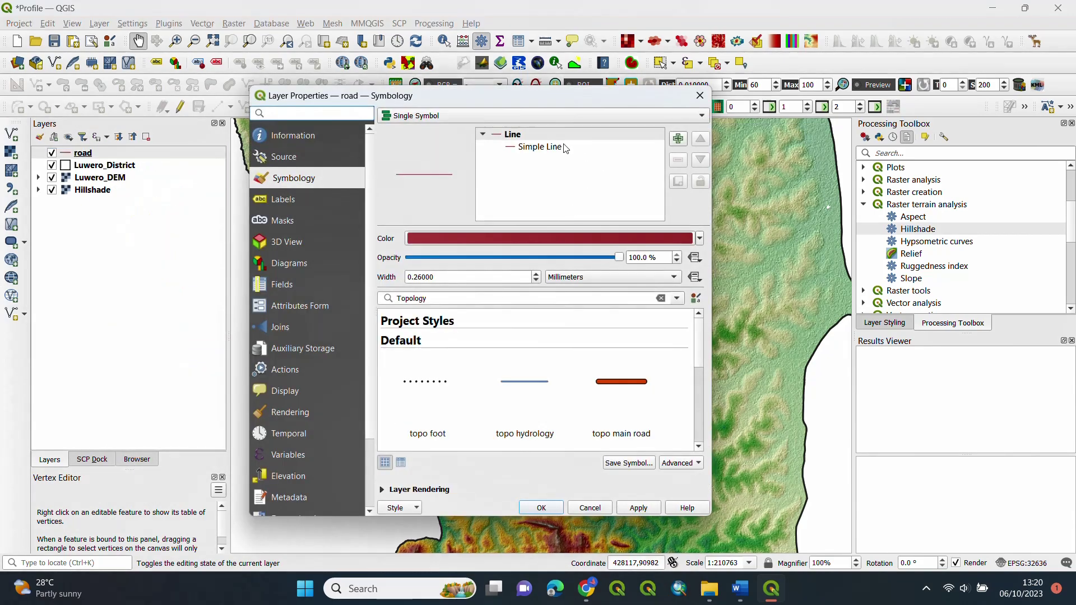
{"action": "left_click", "coordinate": [550, 137]}
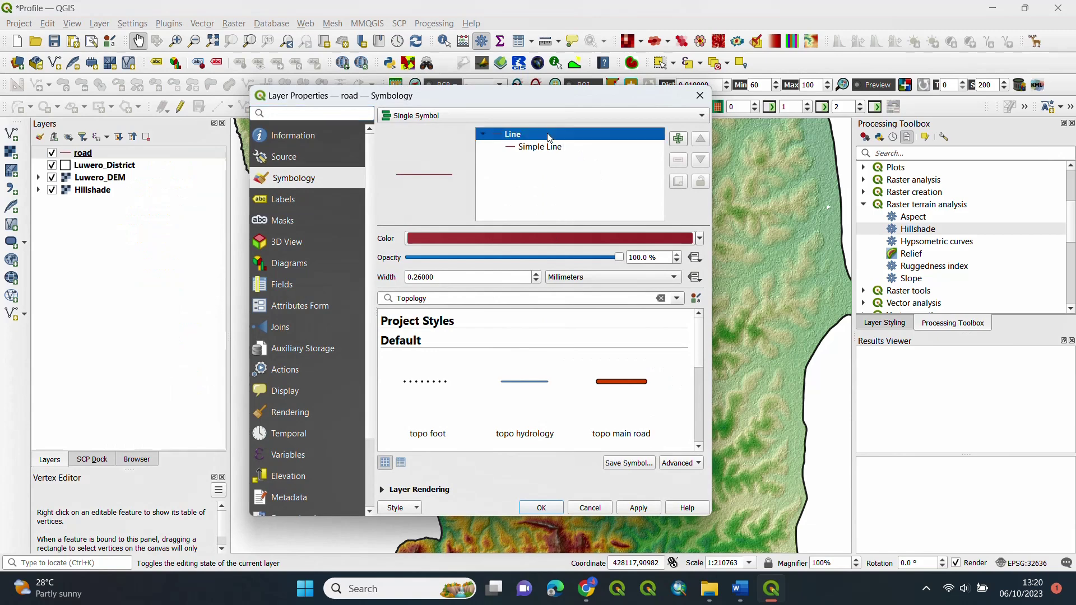
{"action": "left_click", "coordinate": [615, 392]}
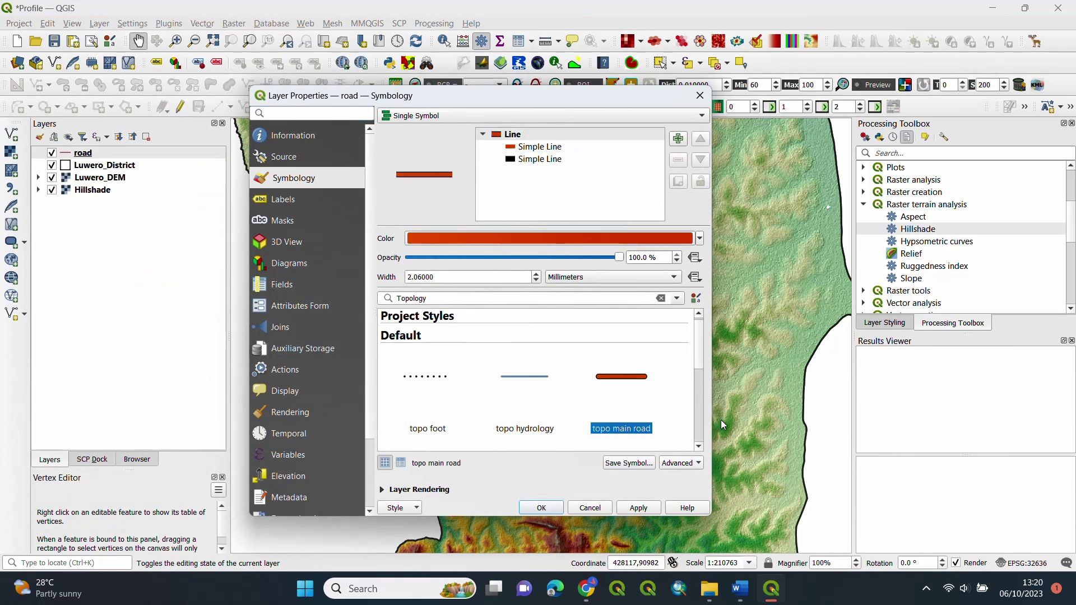
{"action": "left_click", "coordinate": [639, 509]}
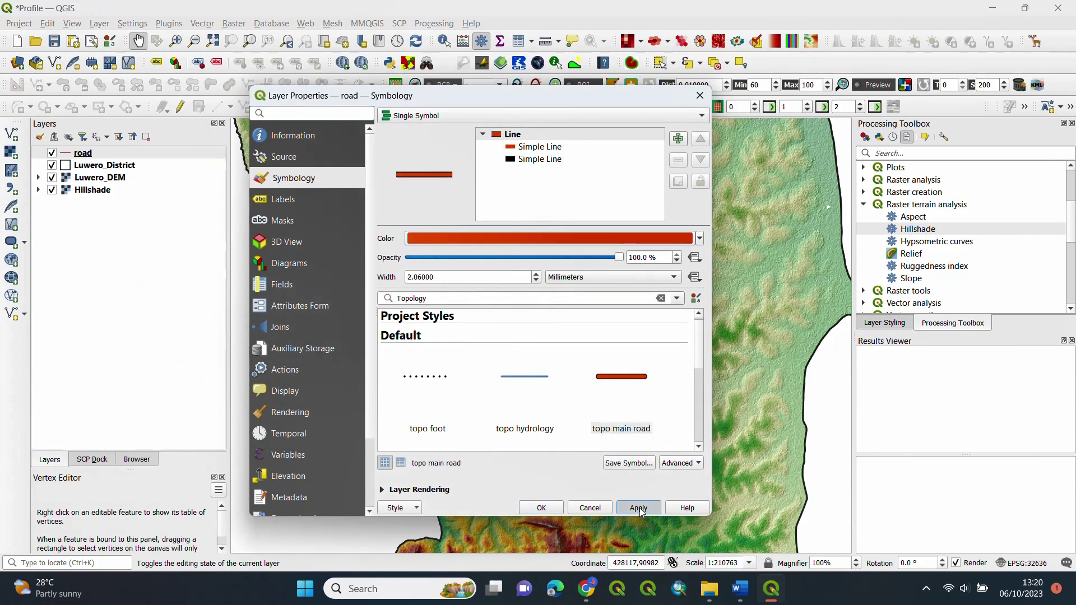
{"action": "left_click", "coordinate": [542, 509]}
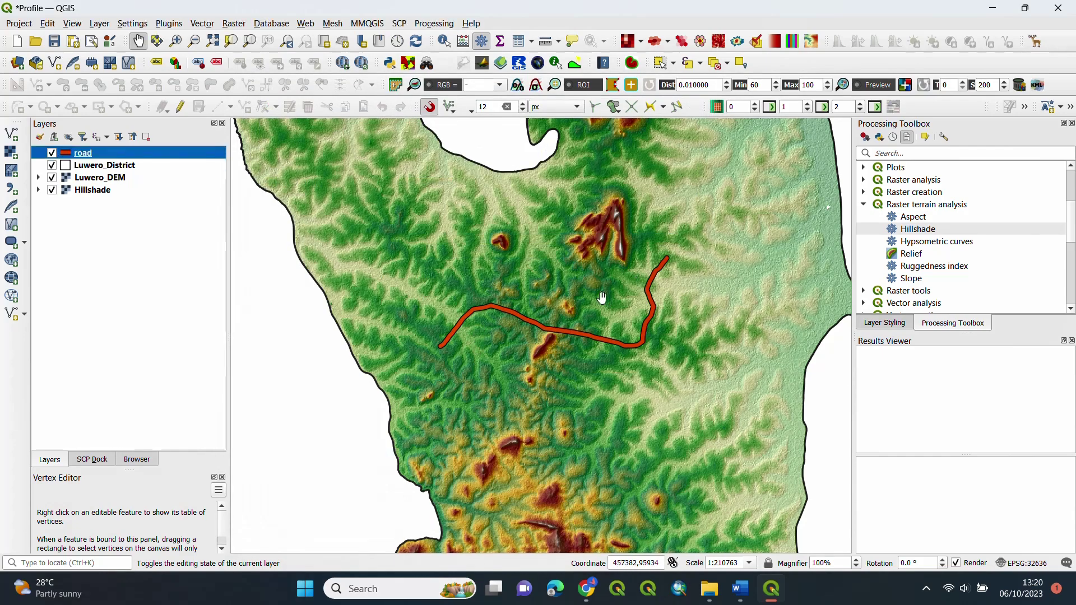
Search all plugins for "profile" and check that the Profile tool is installed and enabled.
{"action": "scroll", "coordinate": [597, 297], "scroll_direction": "down", "scroll_amount": 1}
{"action": "left_click_drag", "start_coordinate": [598, 352], "coordinate": [589, 367]}
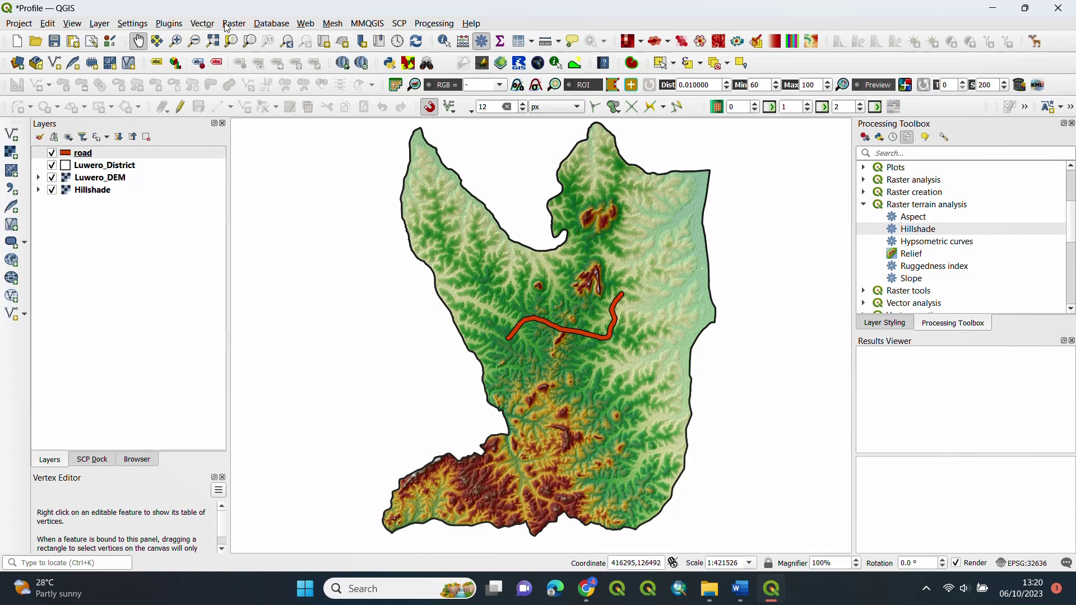
{"action": "left_click", "coordinate": [163, 26]}
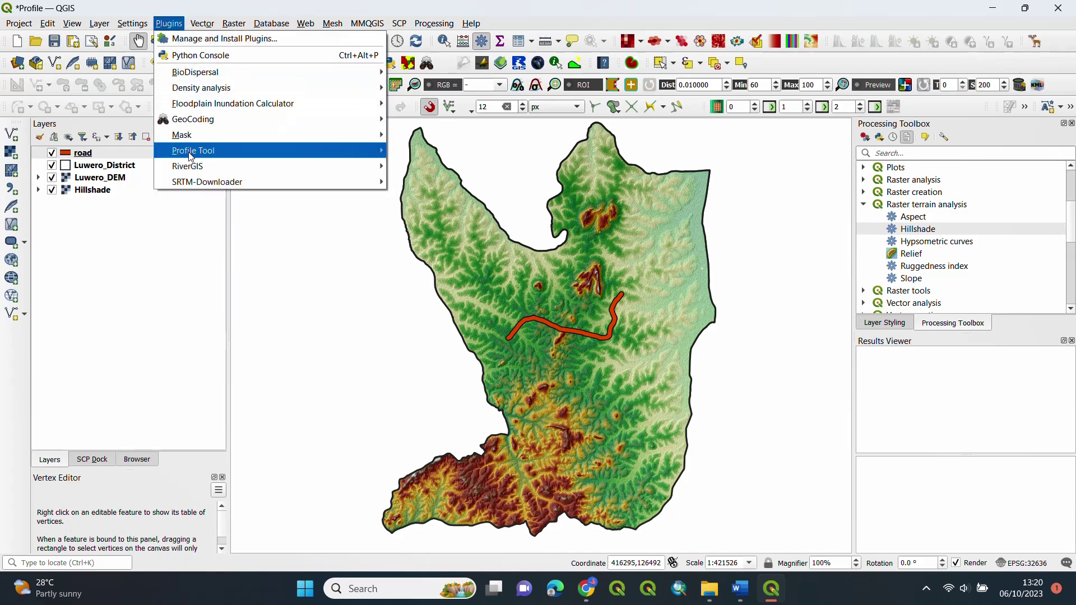
{"action": "left_click", "coordinate": [209, 38]}
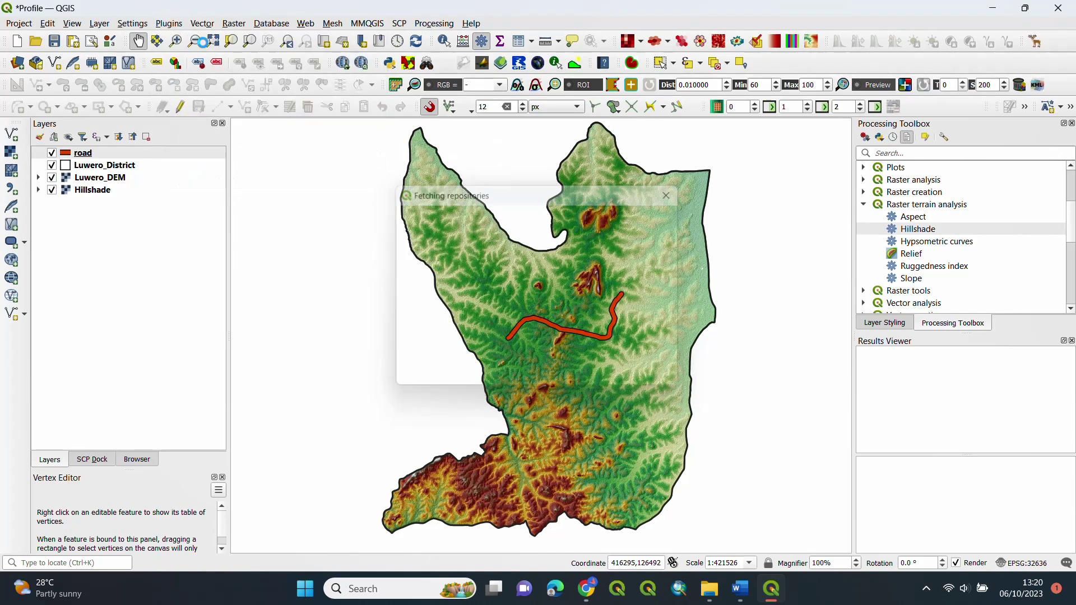
{"action": "left_click", "coordinate": [622, 257]}
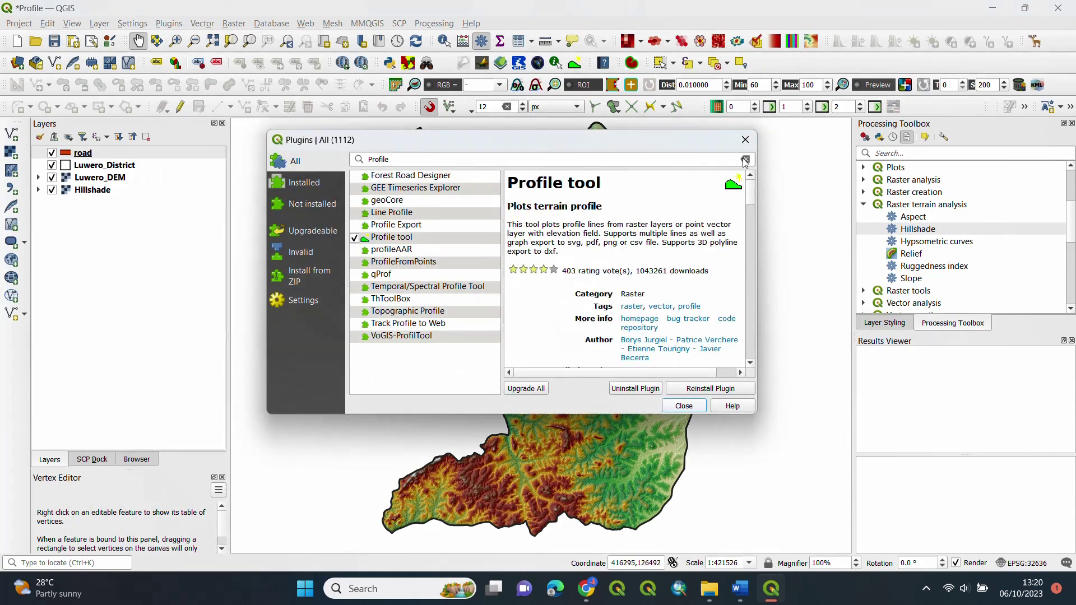
{"action": "left_click", "coordinate": [747, 160]}
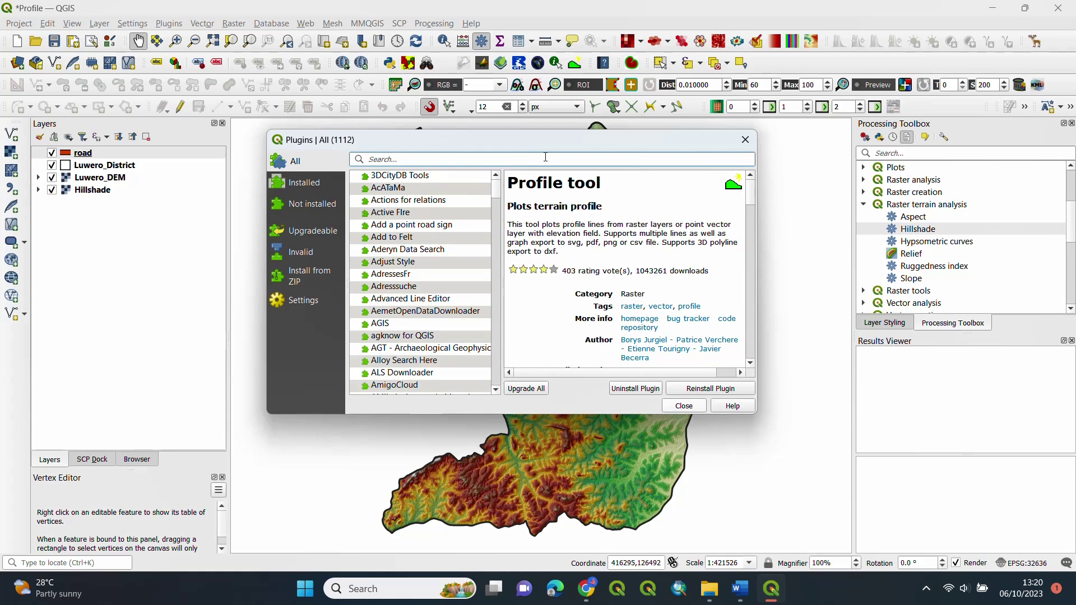
{"action": "type", "text": "prof"}
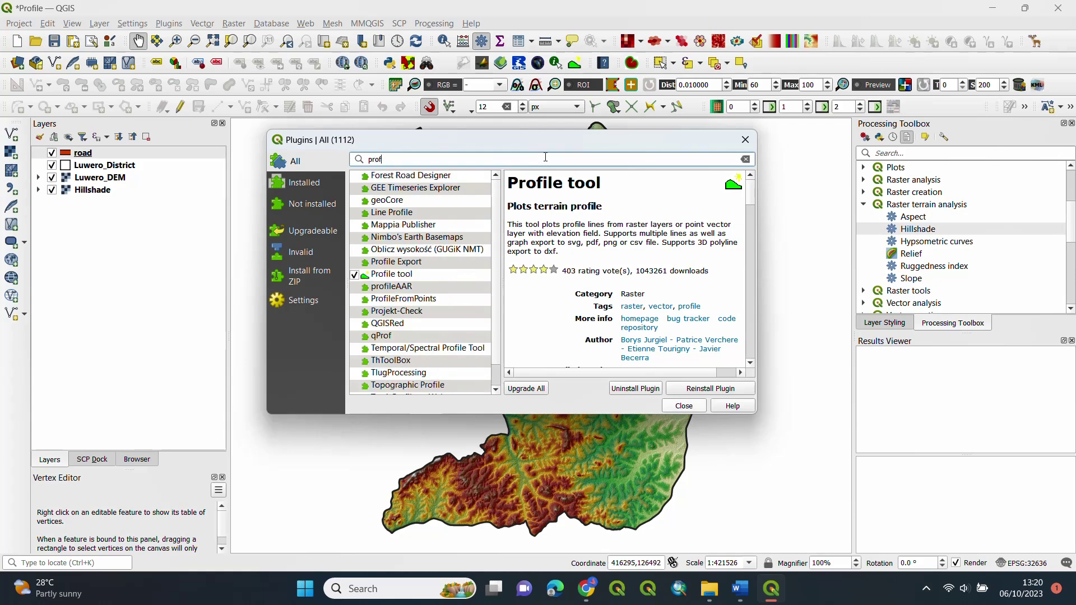
{"action": "type", "text": "ile"}
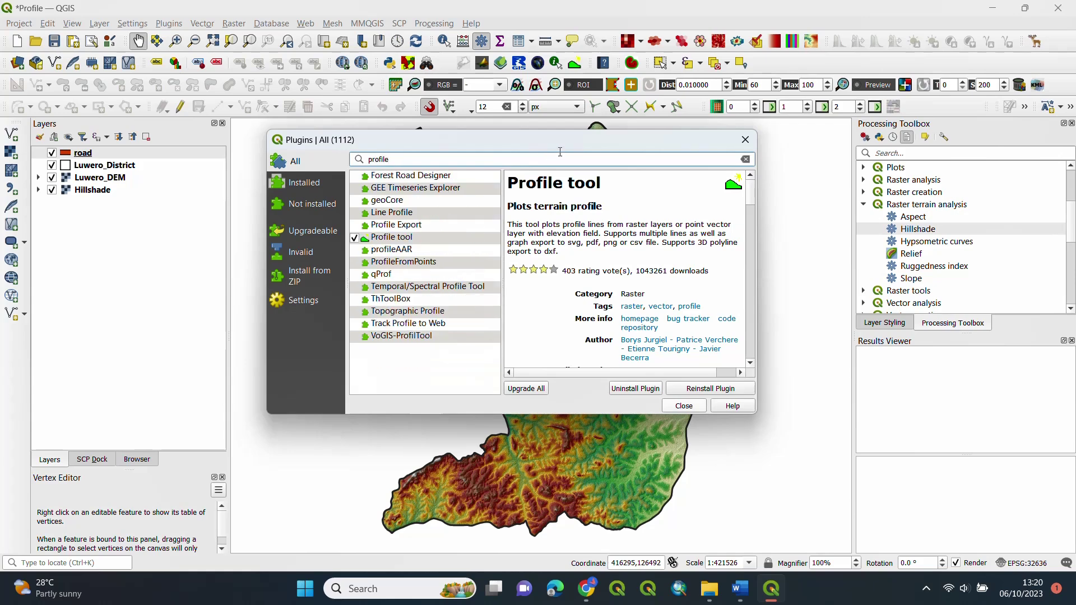
{"action": "left_click", "coordinate": [420, 241]}
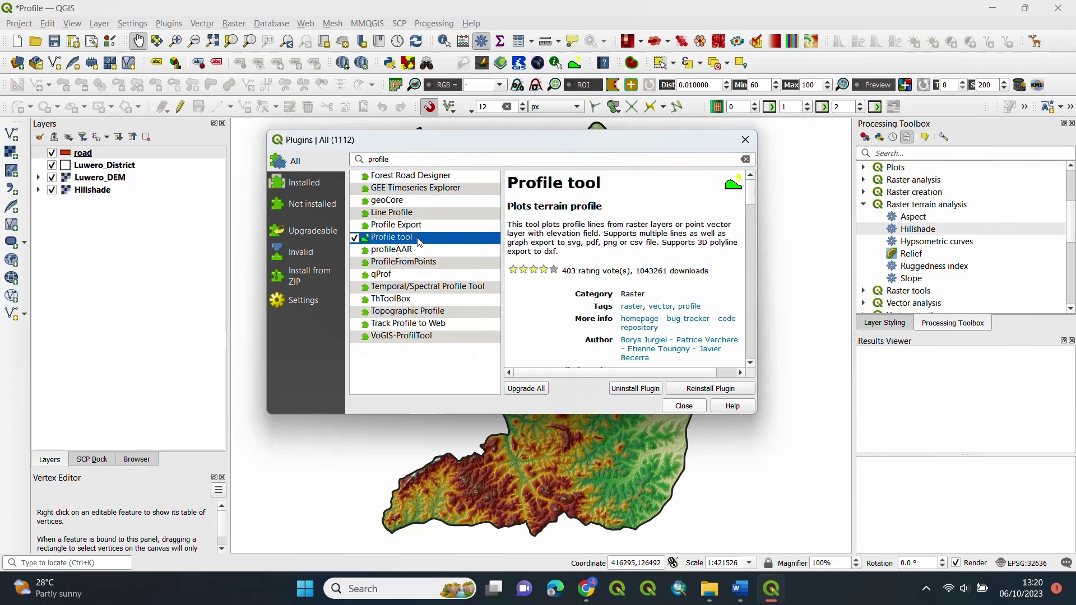
{"action": "left_click", "coordinate": [685, 406]}
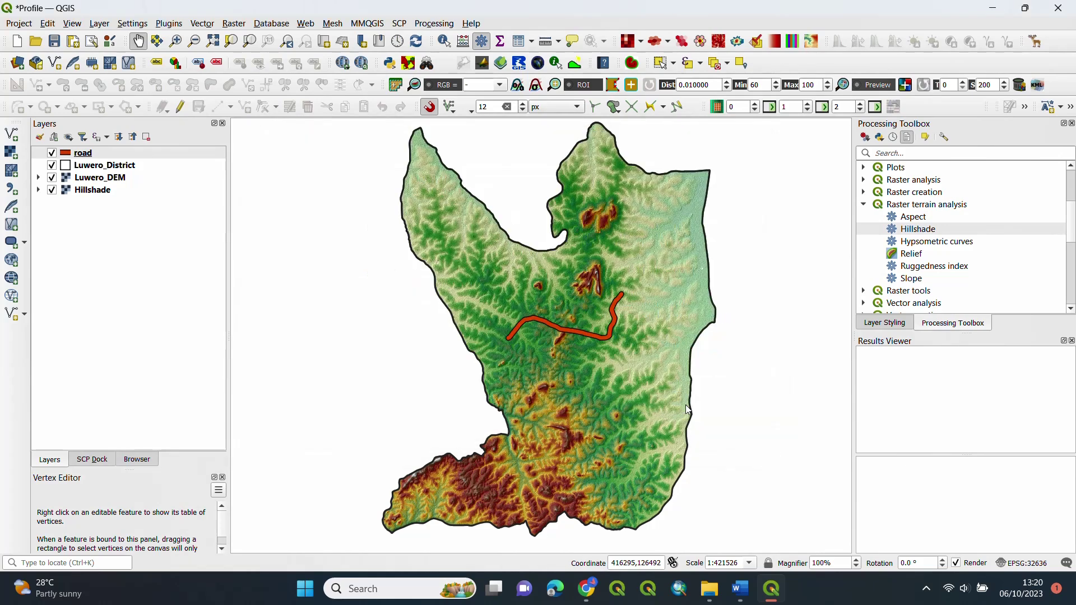
Open the Terrain profile function of the Profile Tool plugin.
{"action": "left_click", "coordinate": [168, 24]}
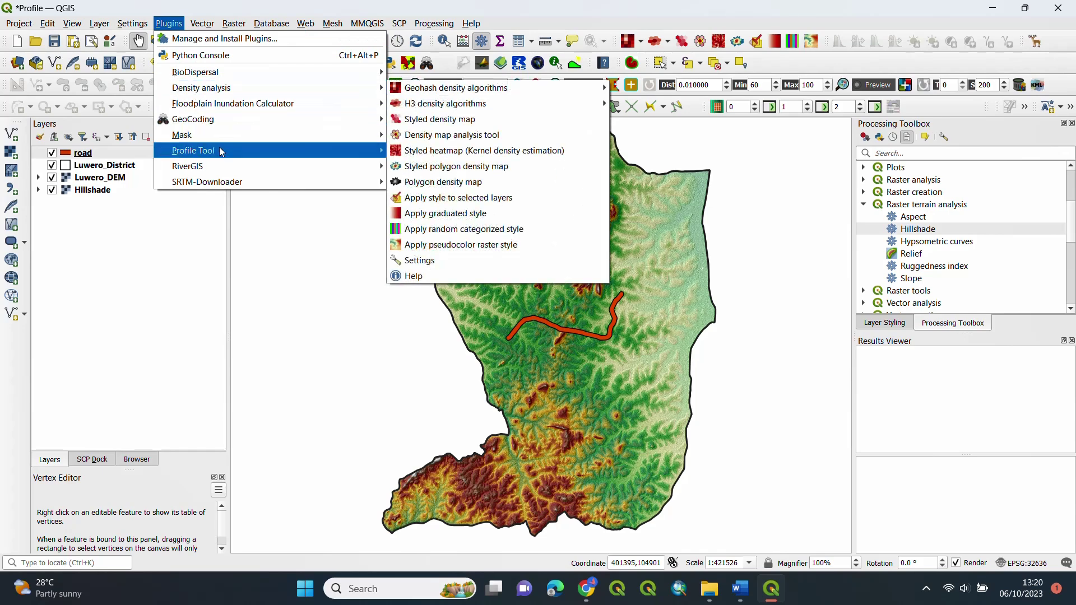
{"action": "mouse_move", "coordinate": [219, 147]}
{"action": "mouse_move", "coordinate": [325, 152]}
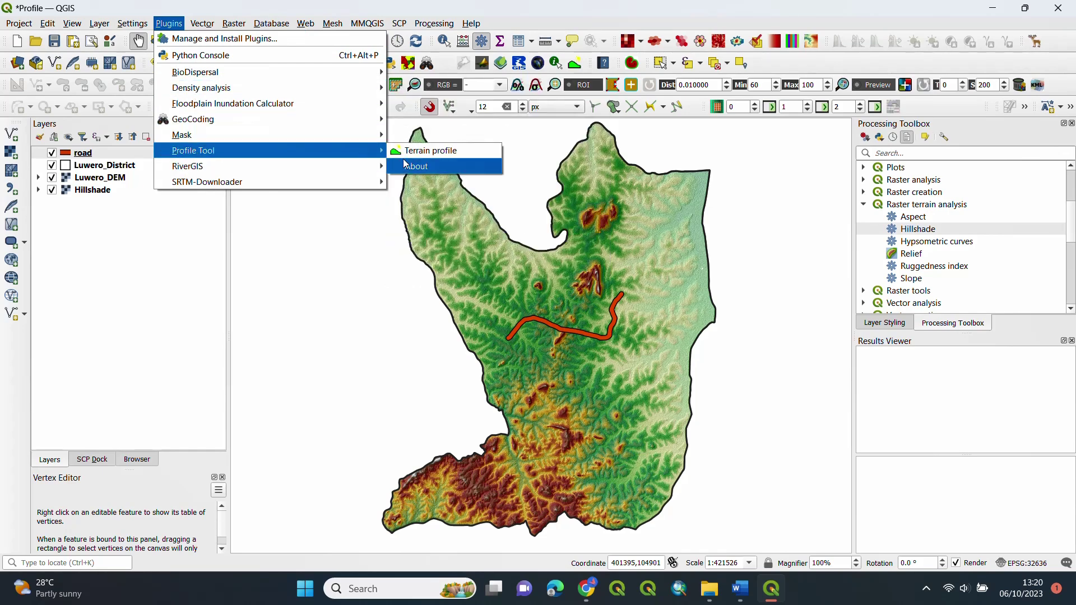
{"action": "left_click", "coordinate": [443, 151]}
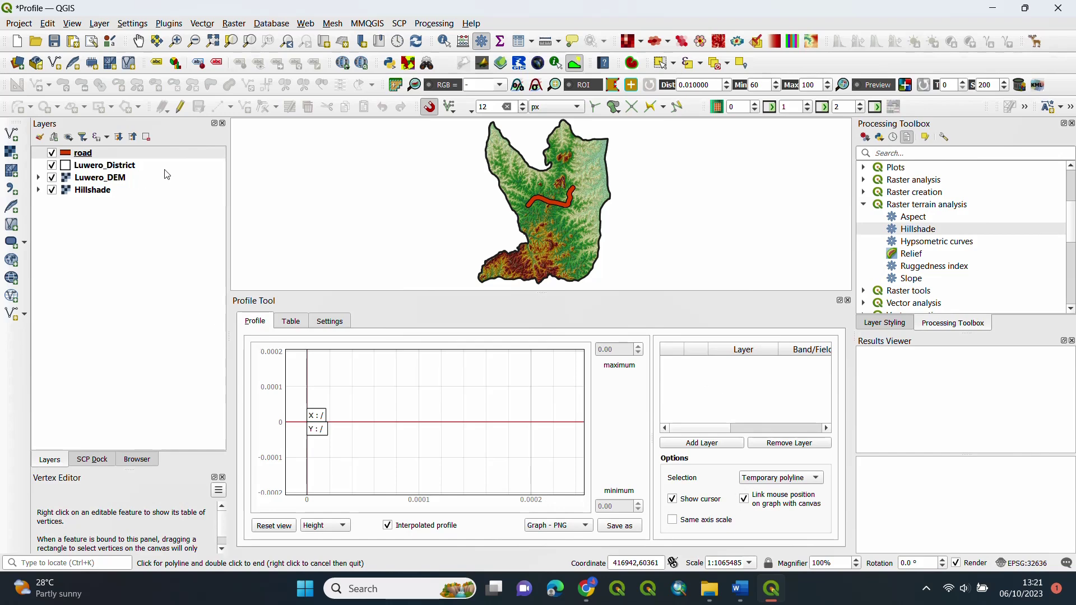
Add Luwero_DEM to the profile layer list and set its curve colour to dark blue (#00007f).
{"action": "left_click", "coordinate": [100, 178]}
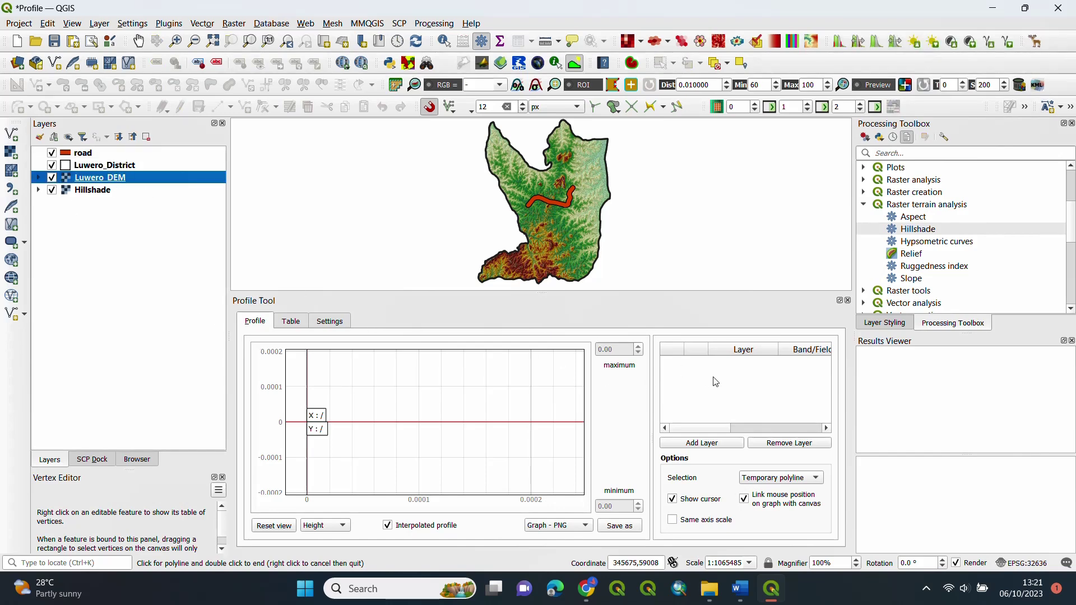
{"action": "left_click", "coordinate": [702, 443]}
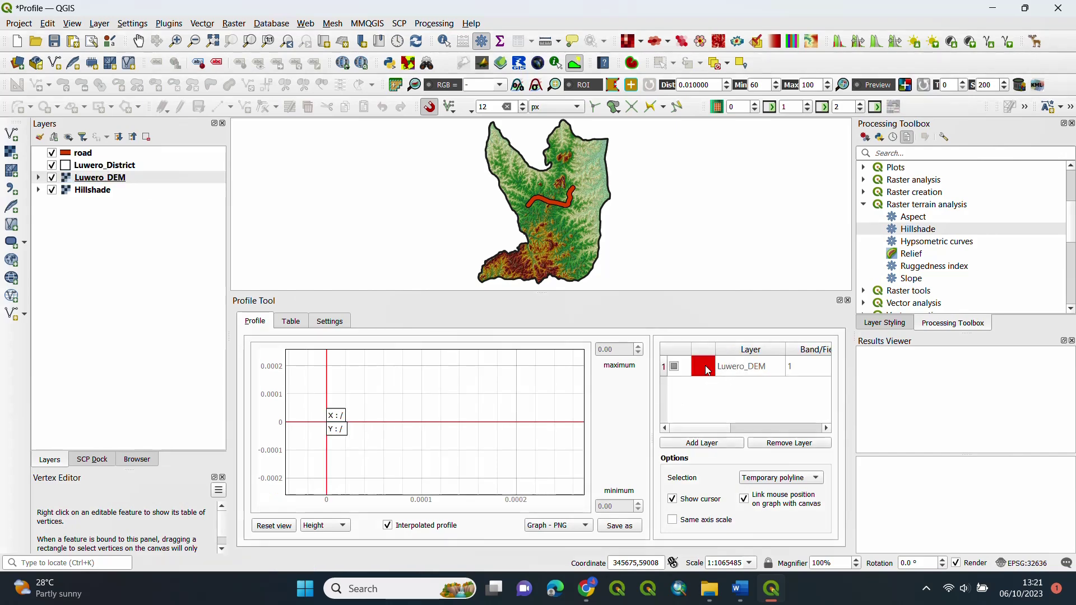
{"action": "left_click", "coordinate": [705, 365]}
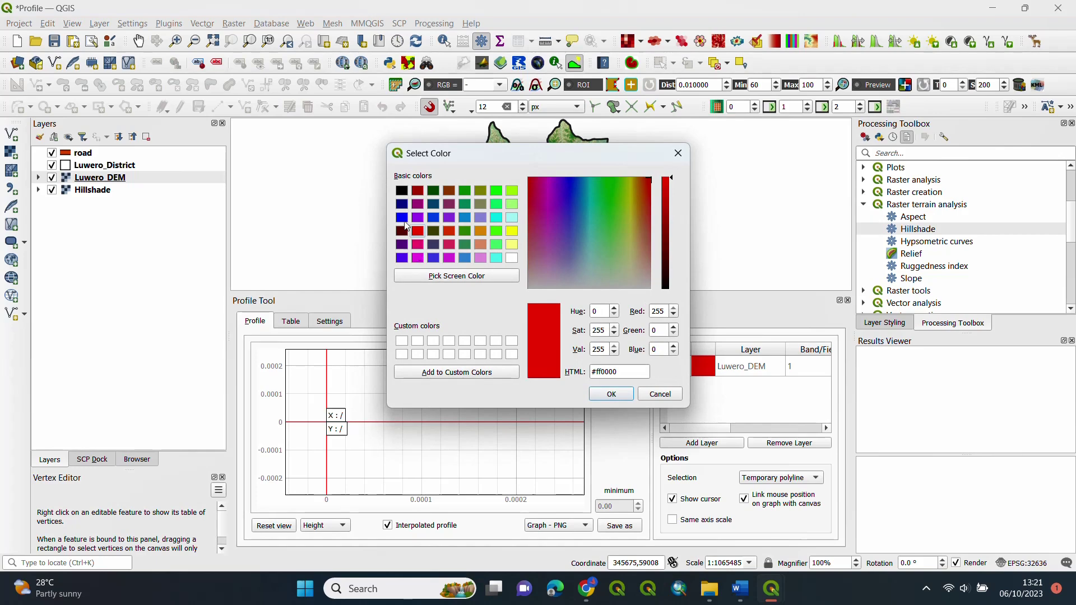
{"action": "left_click", "coordinate": [403, 205]}
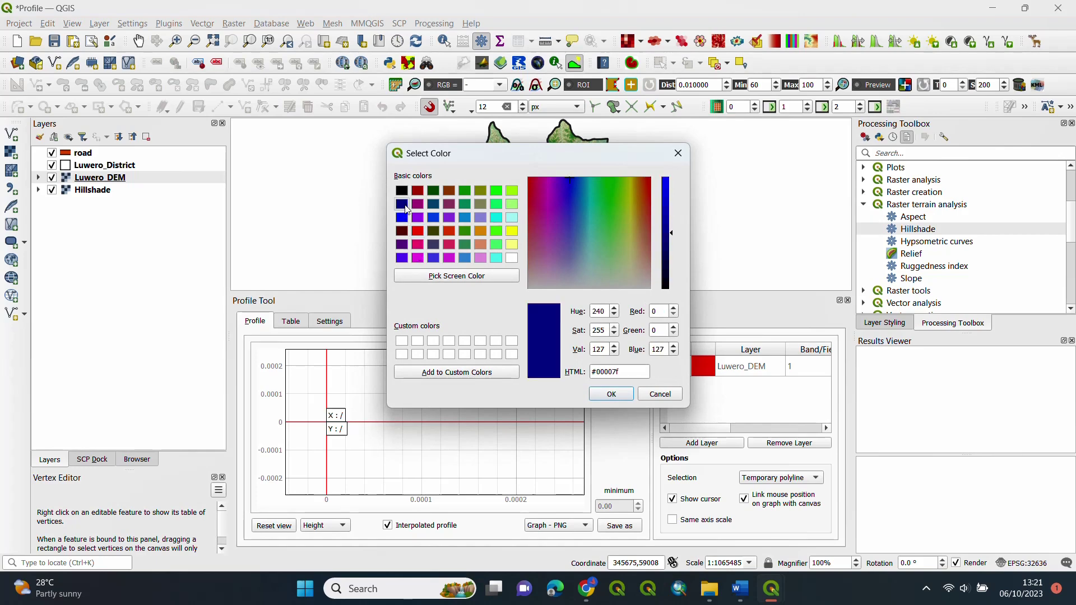
{"action": "left_click", "coordinate": [602, 395]}
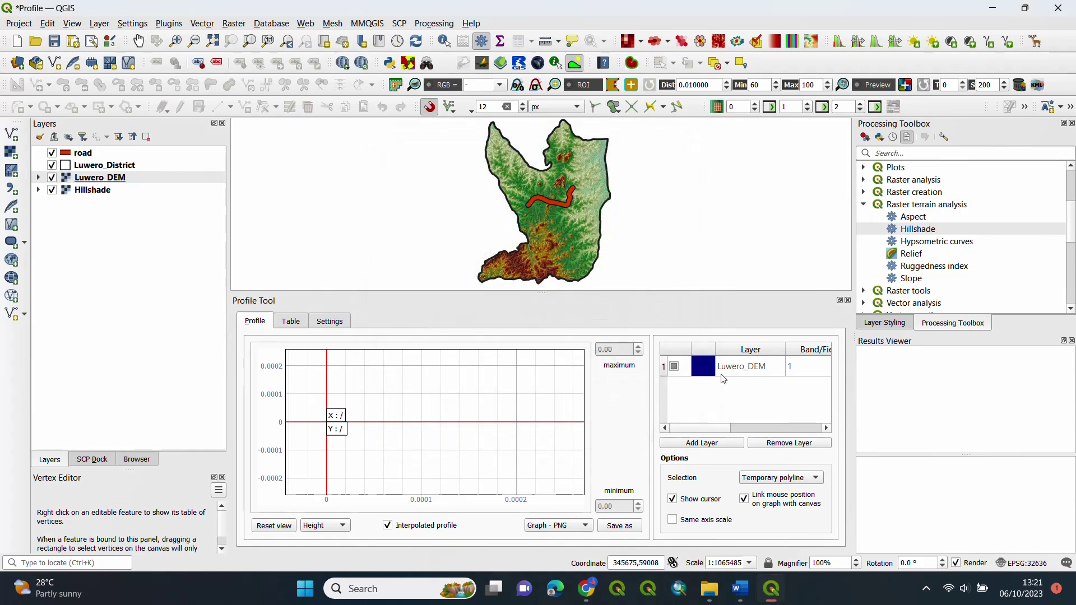
Plot the terrain profile along the road layer using the Selected layer option.
{"action": "left_click", "coordinate": [84, 155]}
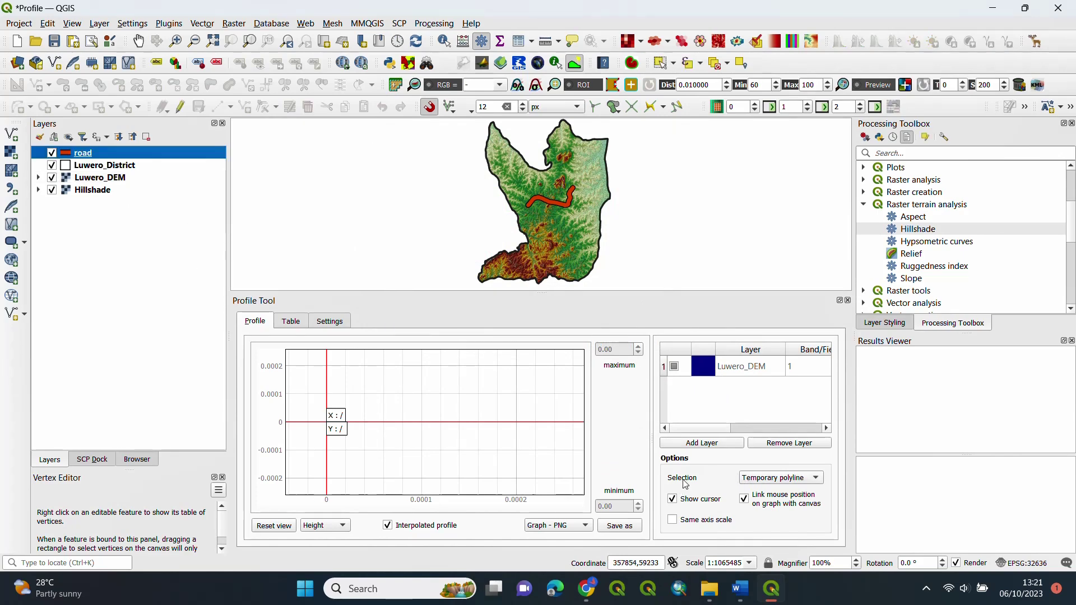
{"action": "left_click", "coordinate": [793, 480]}
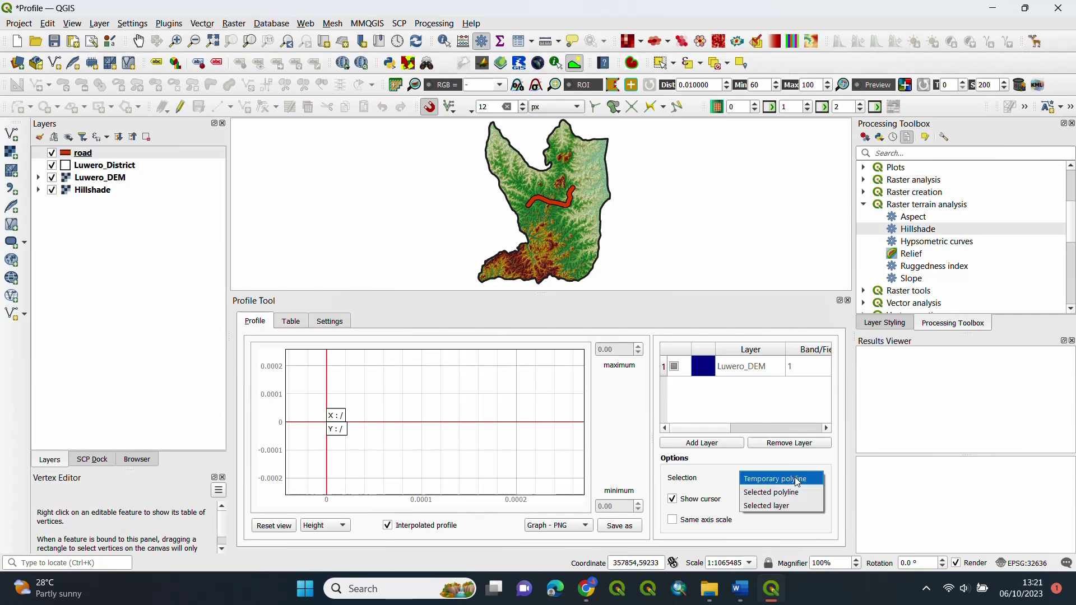
{"action": "left_click", "coordinate": [787, 507]}
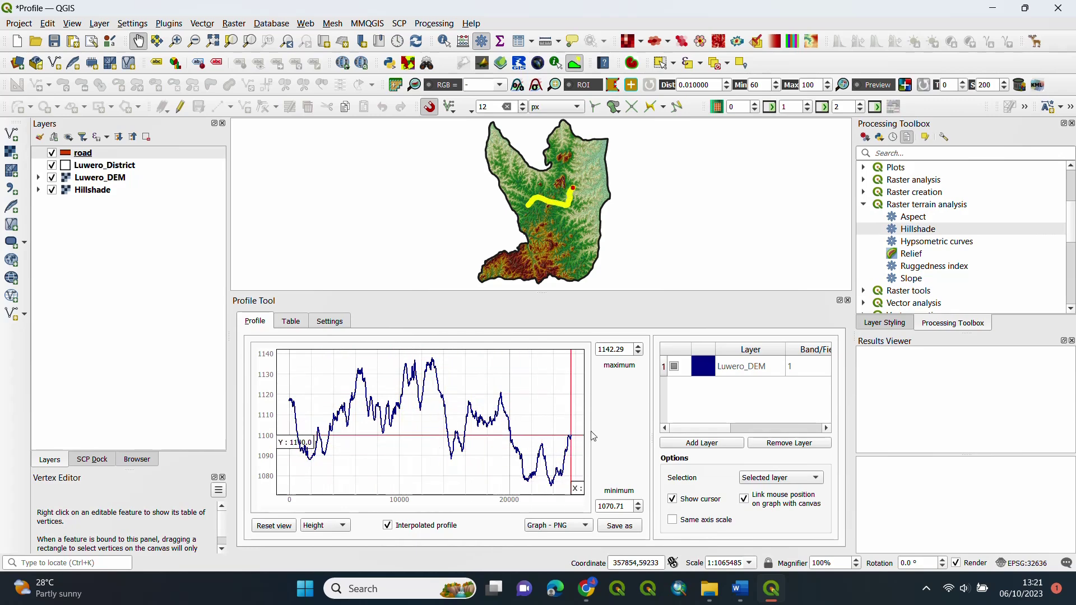
{"action": "scroll", "coordinate": [571, 208], "scroll_direction": "up", "scroll_amount": 2}
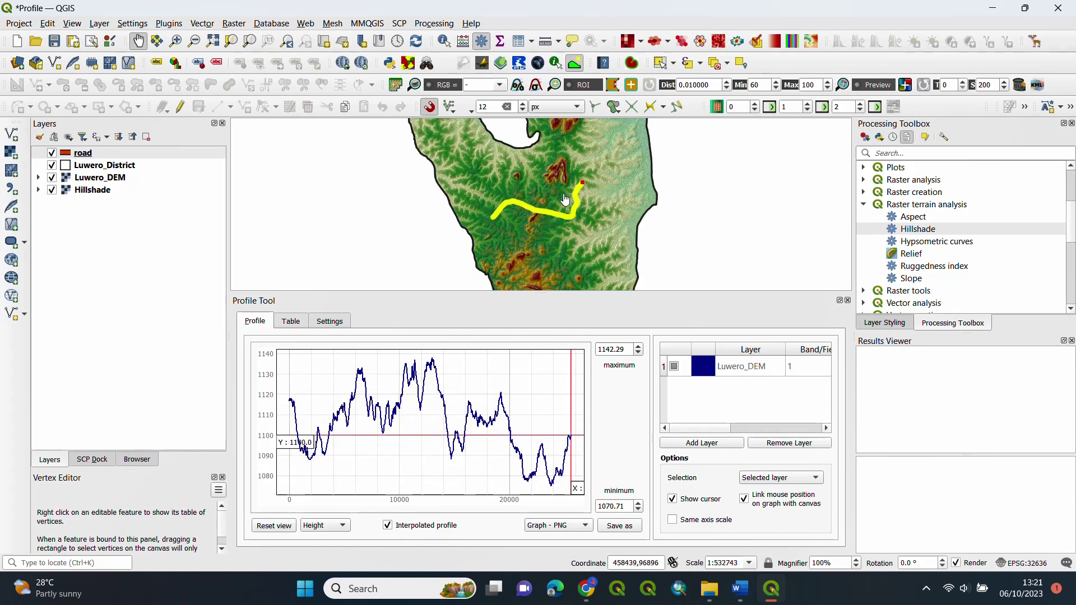
{"action": "scroll", "coordinate": [569, 228], "scroll_direction": "up", "scroll_amount": 1}
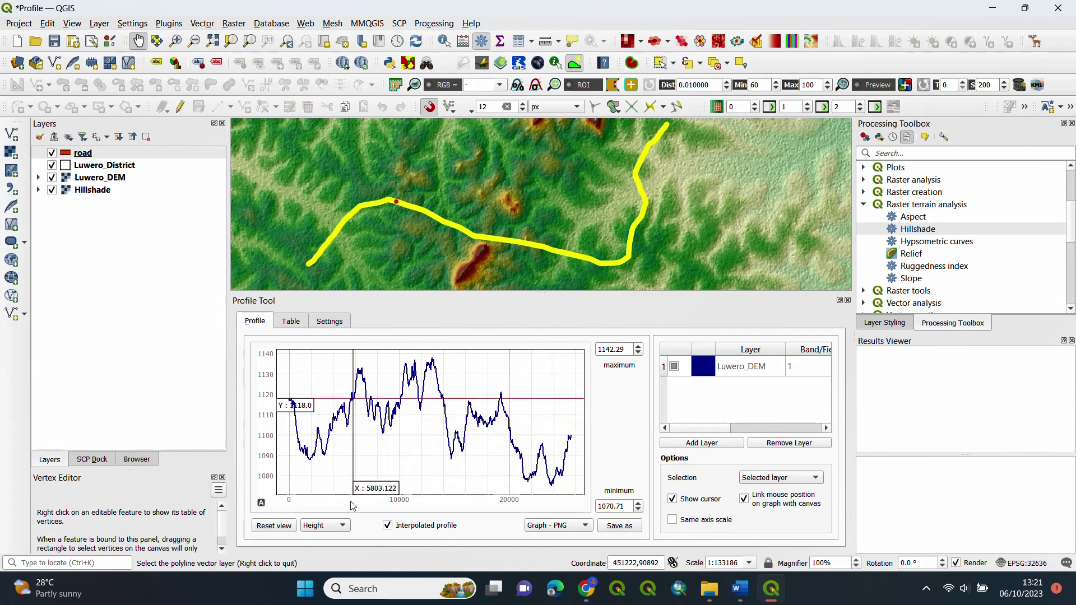
View the road's terrain profile as Slope (%) and as Slope (°).
{"action": "left_click", "coordinate": [321, 529]}
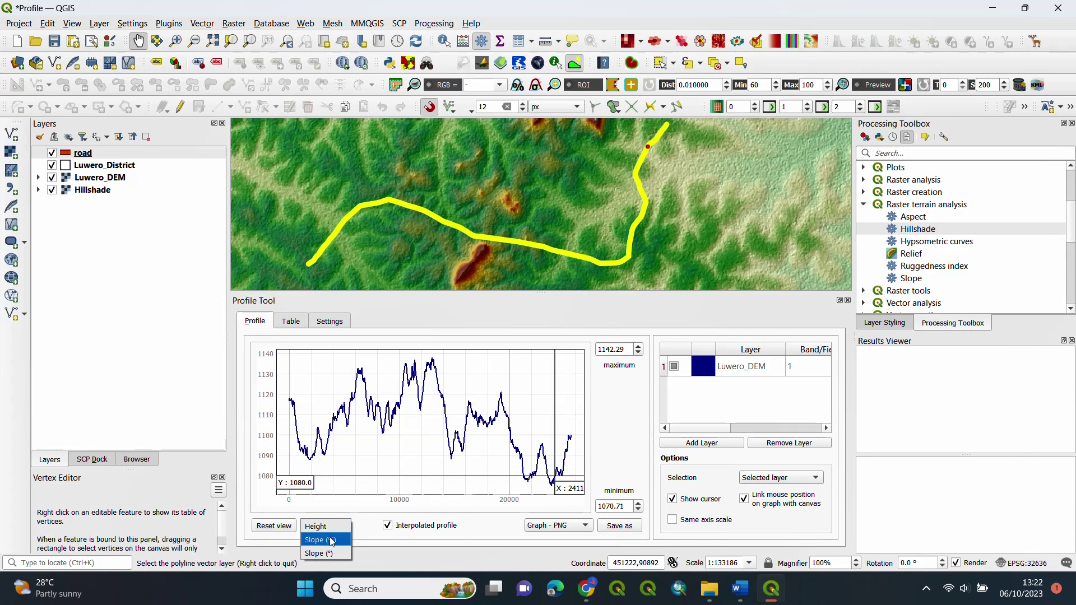
{"action": "left_click", "coordinate": [318, 540]}
{"action": "scroll", "coordinate": [426, 404], "scroll_direction": "up", "scroll_amount": 4}
{"action": "scroll", "coordinate": [482, 412], "scroll_direction": "down", "scroll_amount": 4}
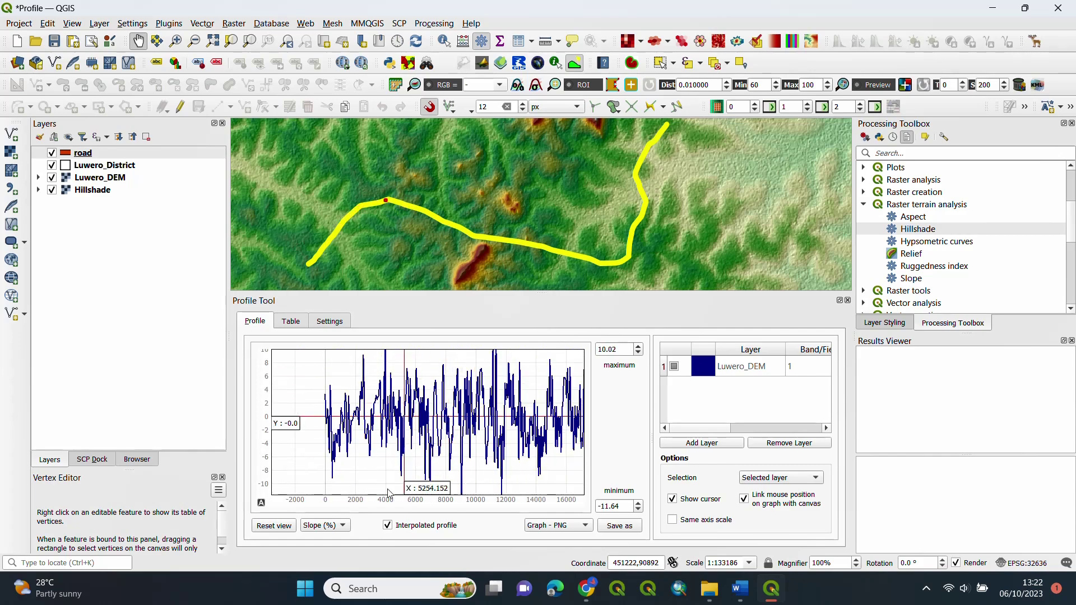
{"action": "left_click", "coordinate": [331, 525]}
{"action": "left_click", "coordinate": [335, 542]}
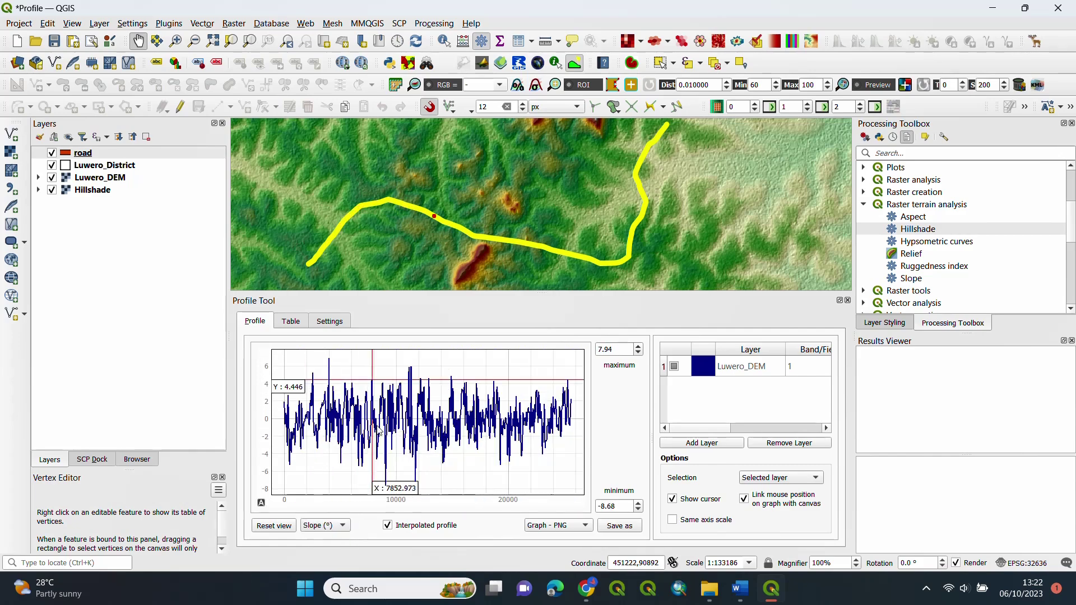
{"action": "scroll", "coordinate": [525, 435], "scroll_direction": "up", "scroll_amount": 4}
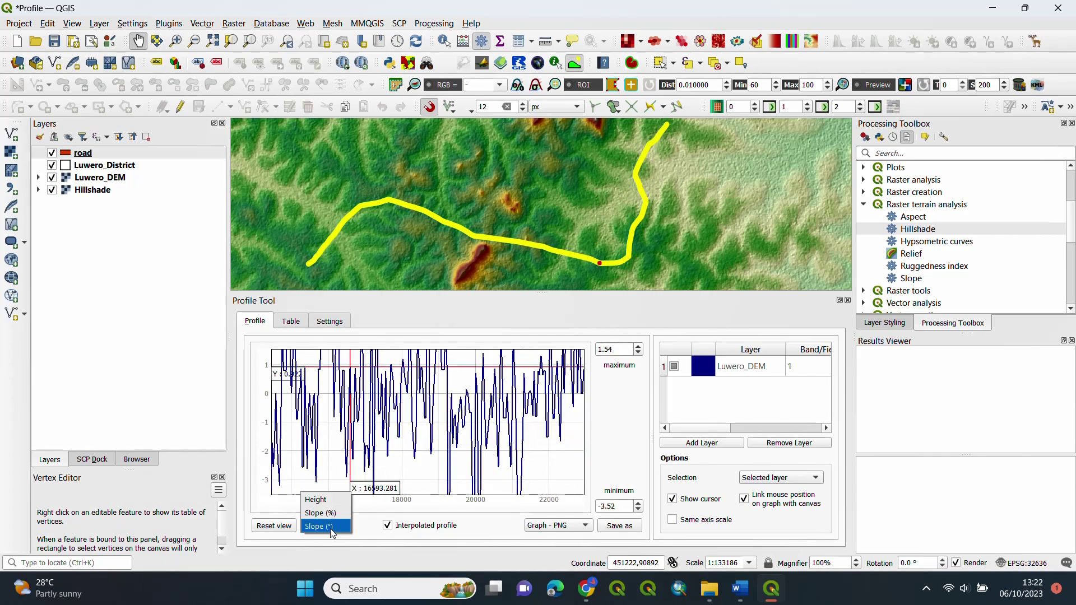
Switch the profile graph back to Height and reset its view to the full road length.
{"action": "left_click", "coordinate": [317, 500]}
{"action": "scroll", "coordinate": [480, 426], "scroll_direction": "up", "scroll_amount": 6}
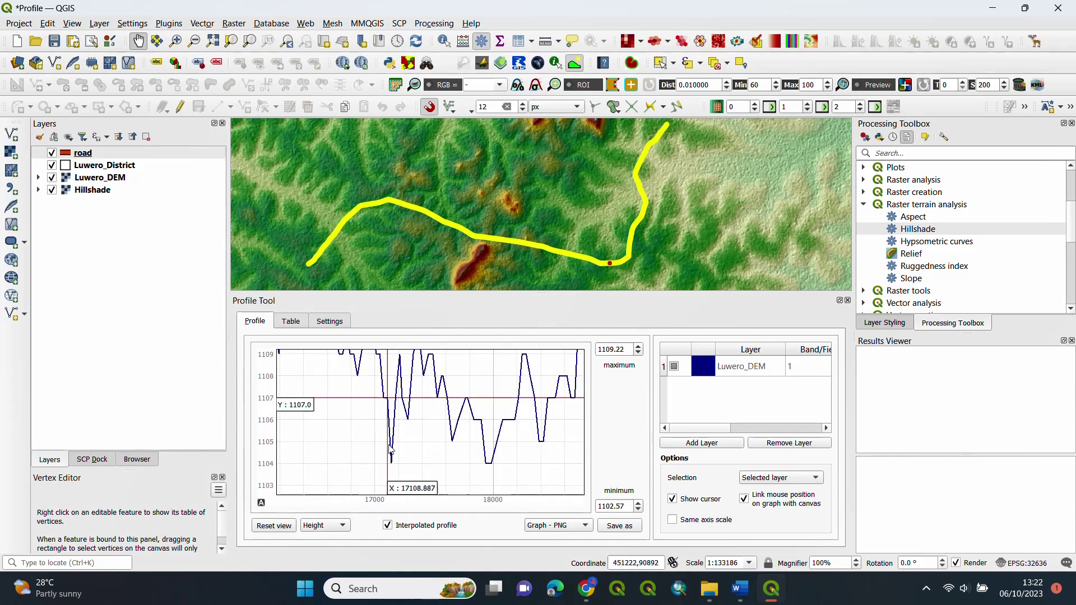
{"action": "scroll", "coordinate": [474, 471], "scroll_direction": "down", "scroll_amount": 3}
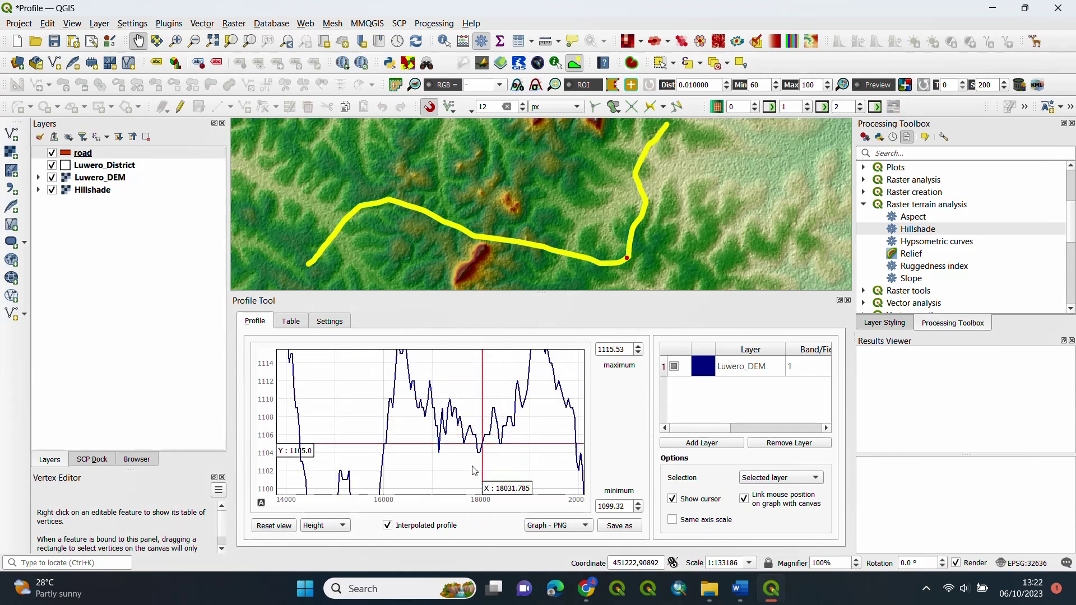
{"action": "scroll", "coordinate": [474, 470], "scroll_direction": "down", "scroll_amount": 2}
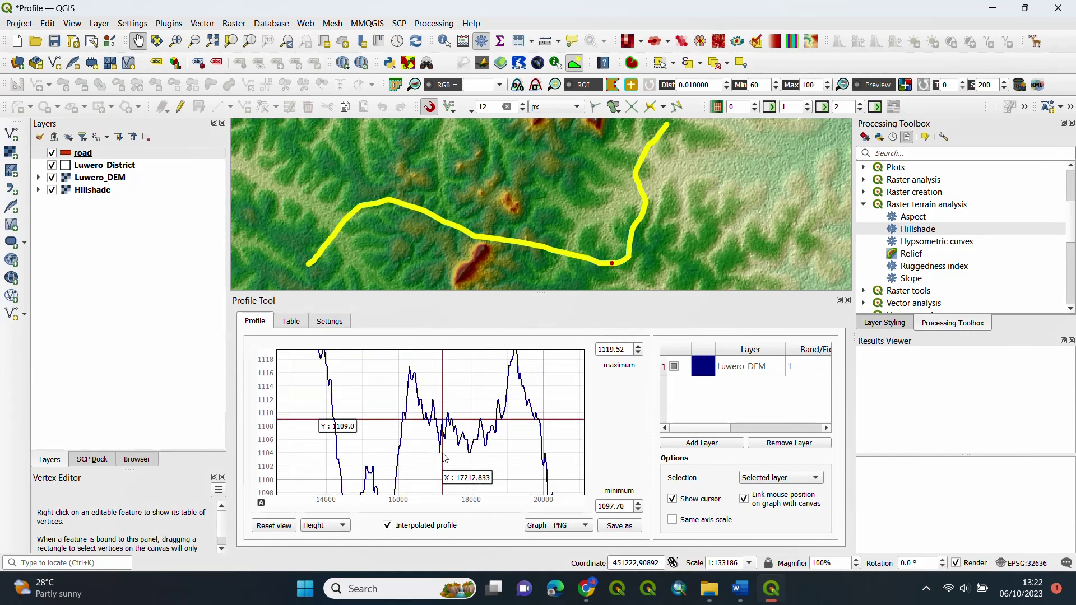
{"action": "left_click", "coordinate": [292, 523]}
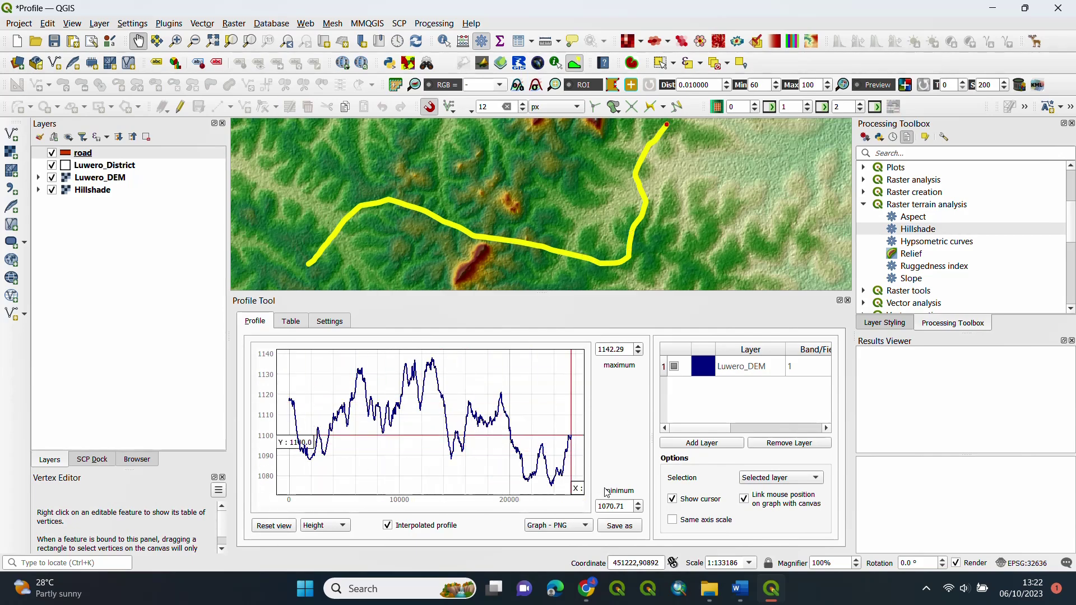
Save the height profile as a PNG graph named "profile" in the Profile folder on the Desktop.
{"action": "left_click", "coordinate": [583, 531]}
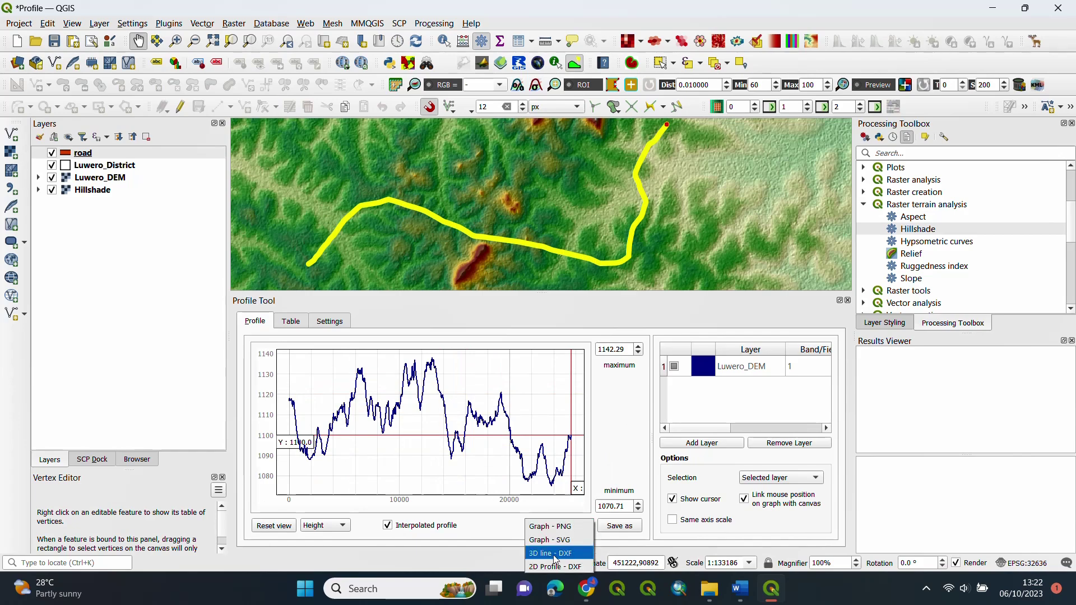
{"action": "left_click", "coordinate": [574, 530]}
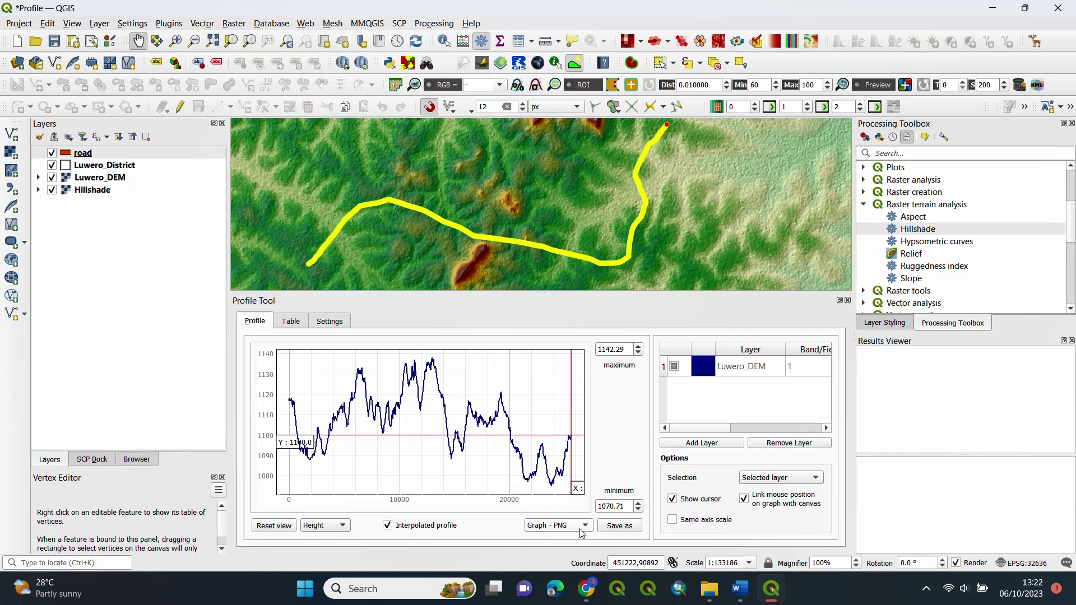
{"action": "left_click", "coordinate": [617, 527]}
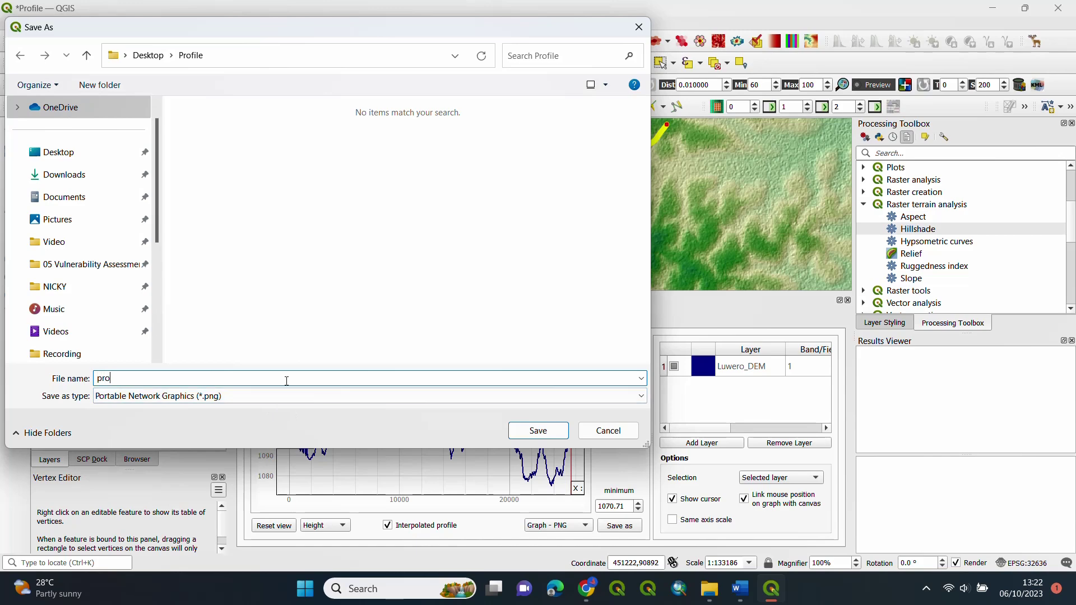
{"action": "type", "text": "profile"}
{"action": "left_click", "coordinate": [539, 431]}
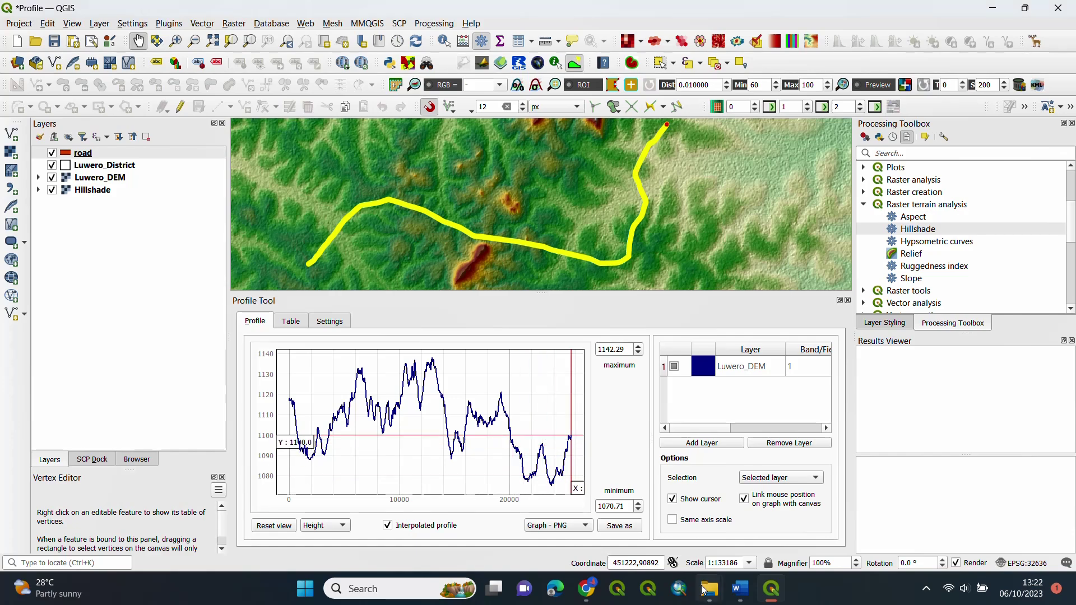
Switch to File Explorer, open profile.png from the Profile folder, examine the graph enlarged, and return to QGIS.
{"action": "mouse_move", "coordinate": [704, 590]}
{"action": "left_click", "coordinate": [754, 518]}
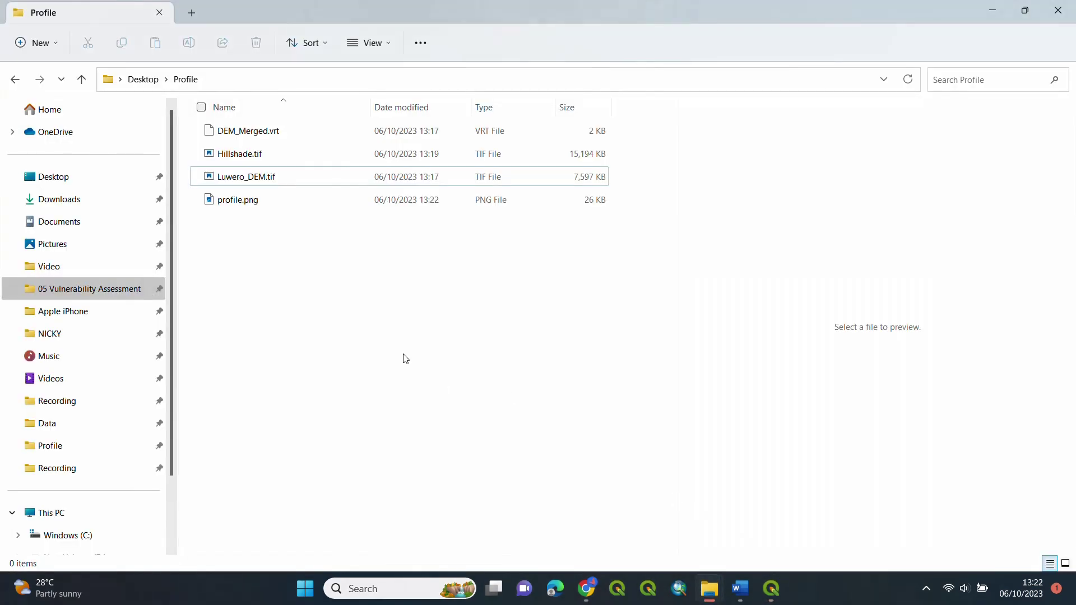
{"action": "double_click", "coordinate": [305, 205]}
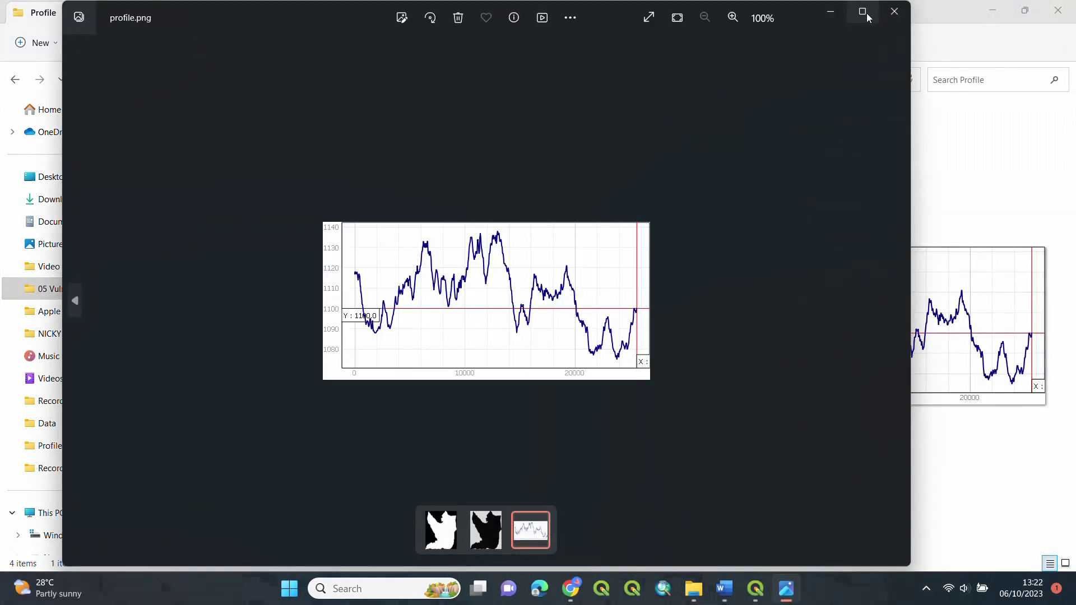
{"action": "left_click", "coordinate": [863, 11]}
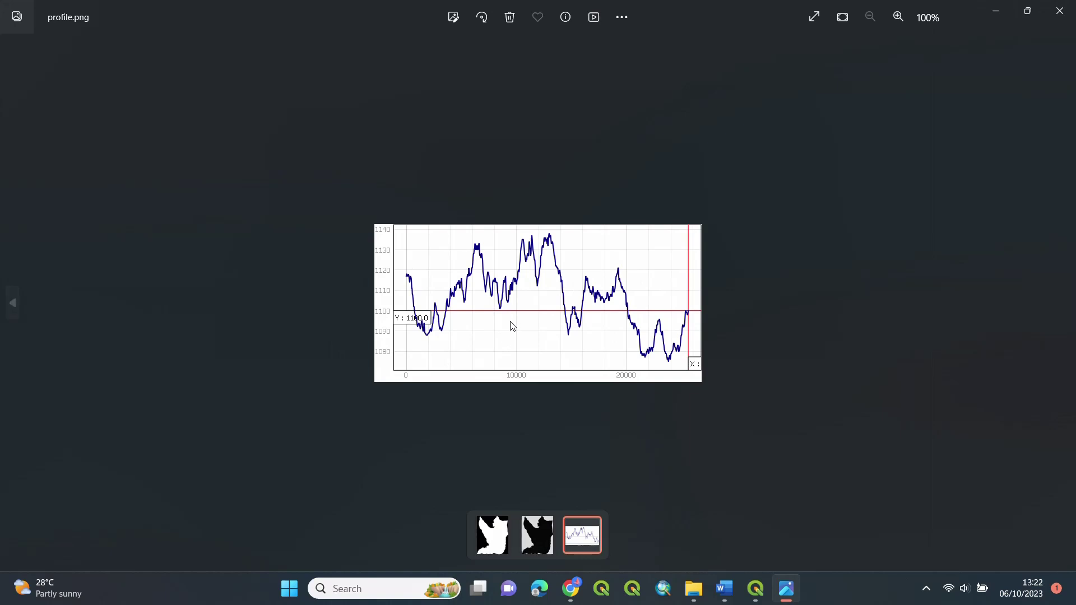
{"action": "scroll", "coordinate": [511, 326], "scroll_direction": "up", "scroll_amount": 5}
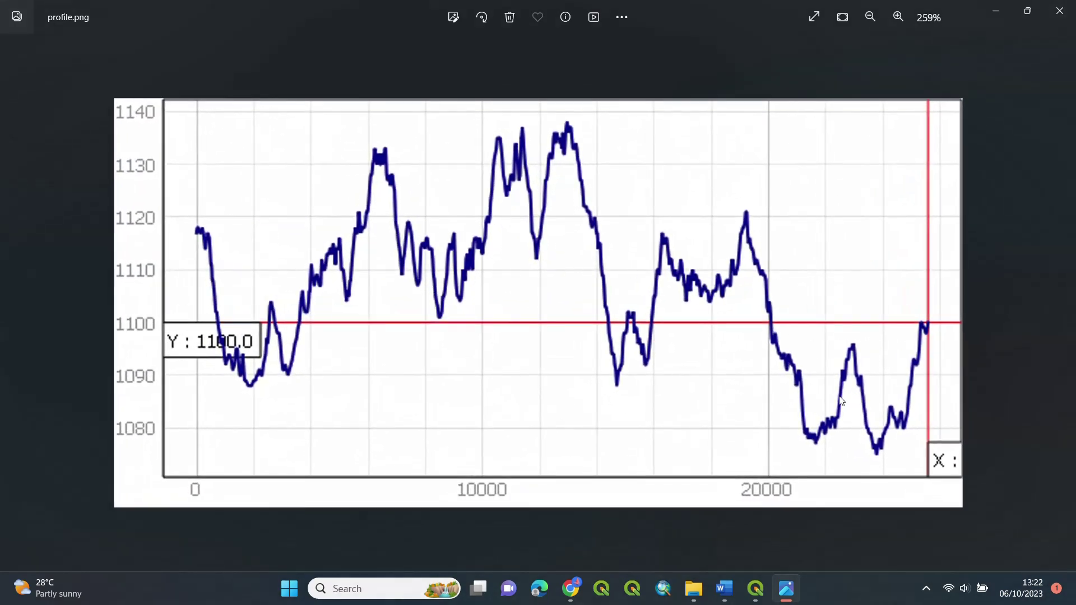
{"action": "left_click", "coordinate": [787, 589]}
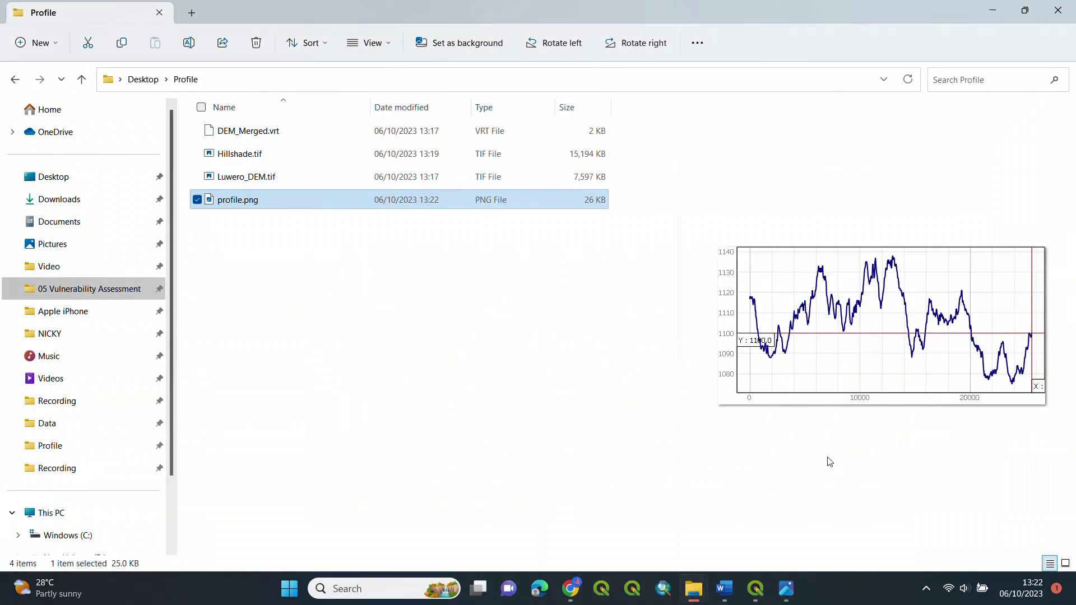
{"action": "left_click", "coordinate": [1002, 15]}
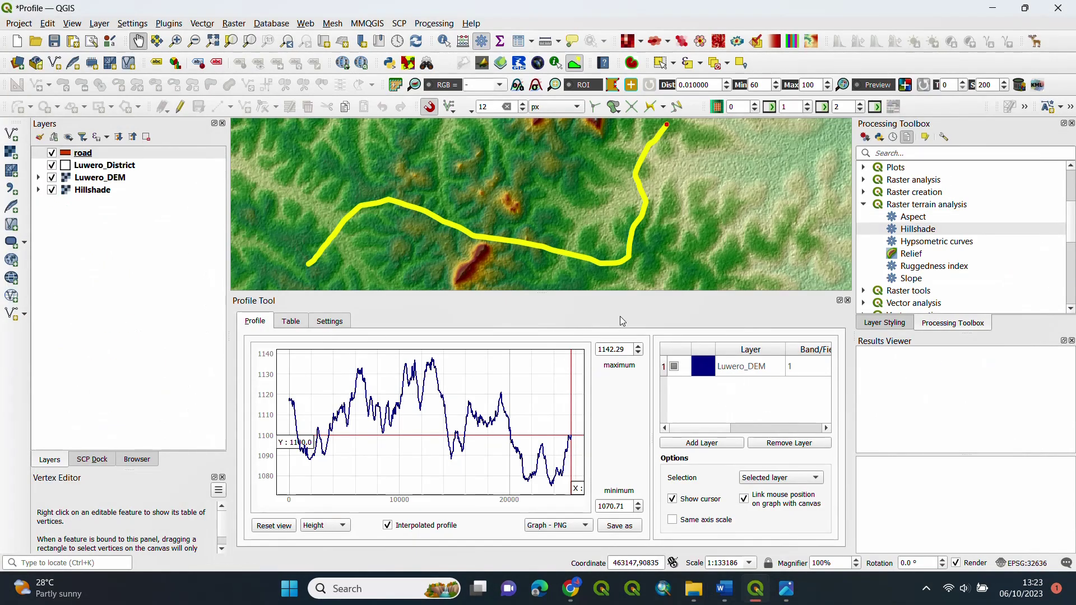